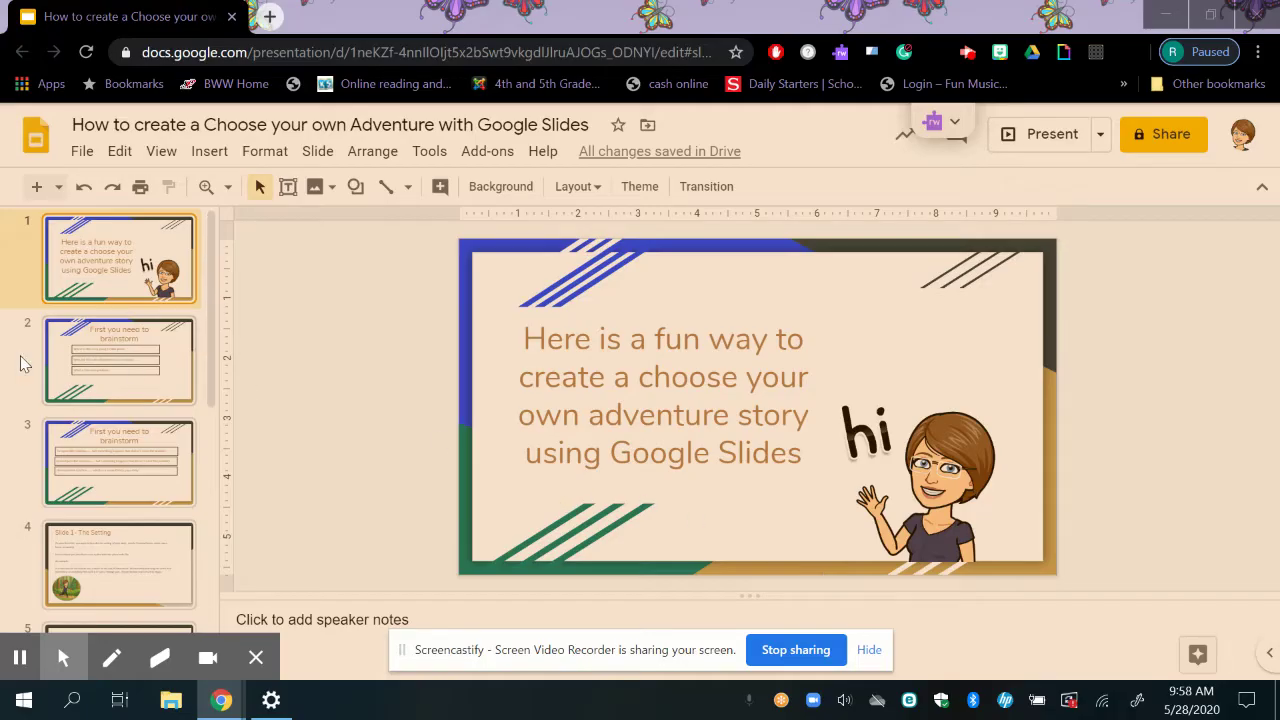
Review slides 2 to 9, covering the brainstorming prompts, the setting, characters and problem pages, and the three choice outcomes
click(147, 385)
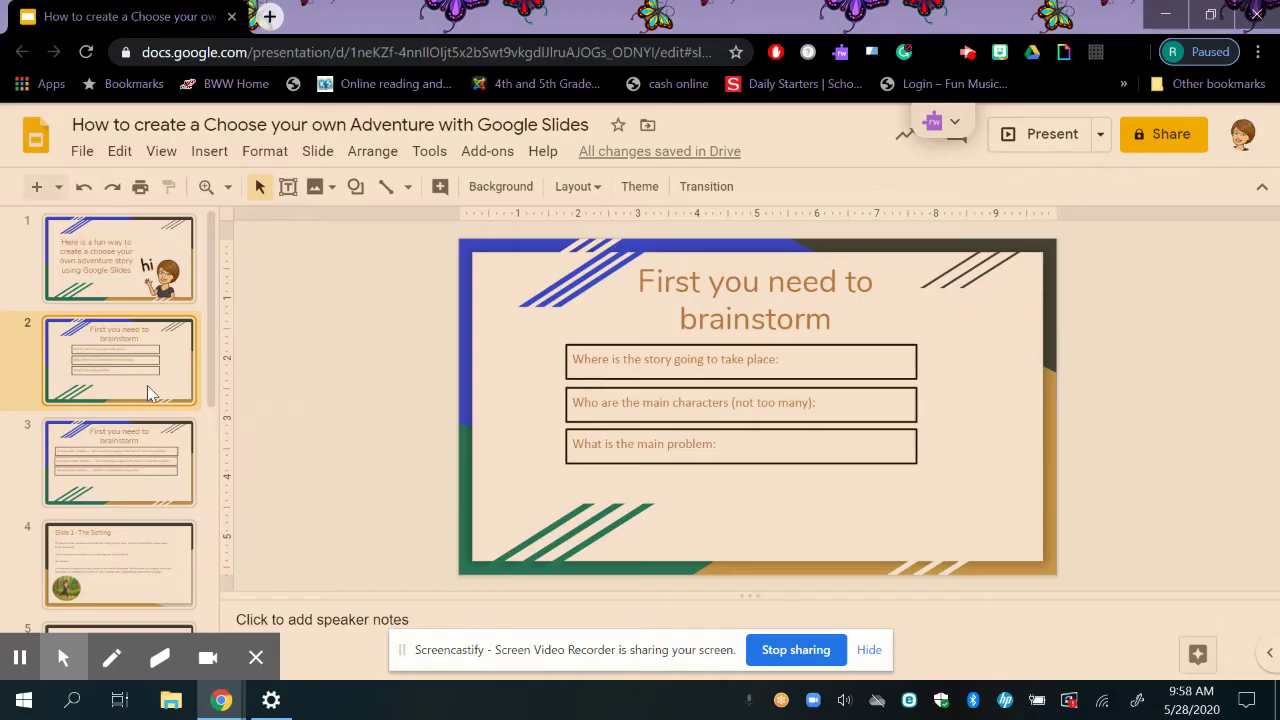
click(162, 489)
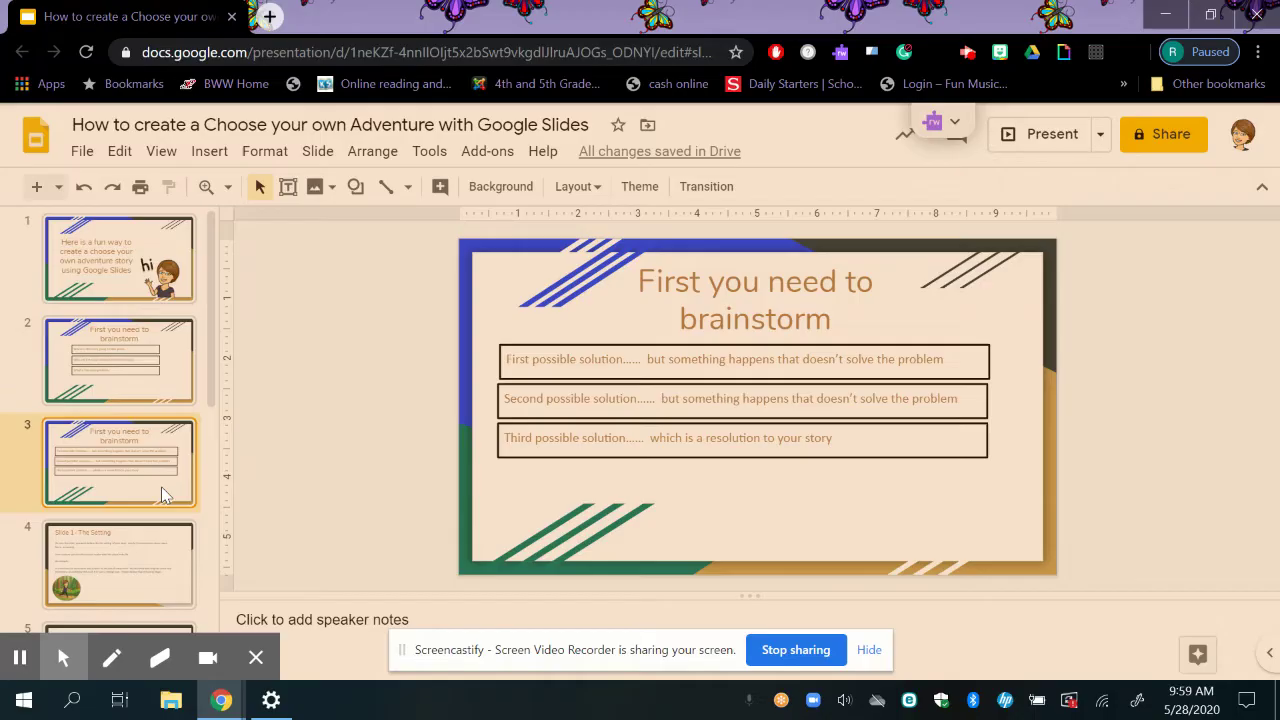
click(153, 576)
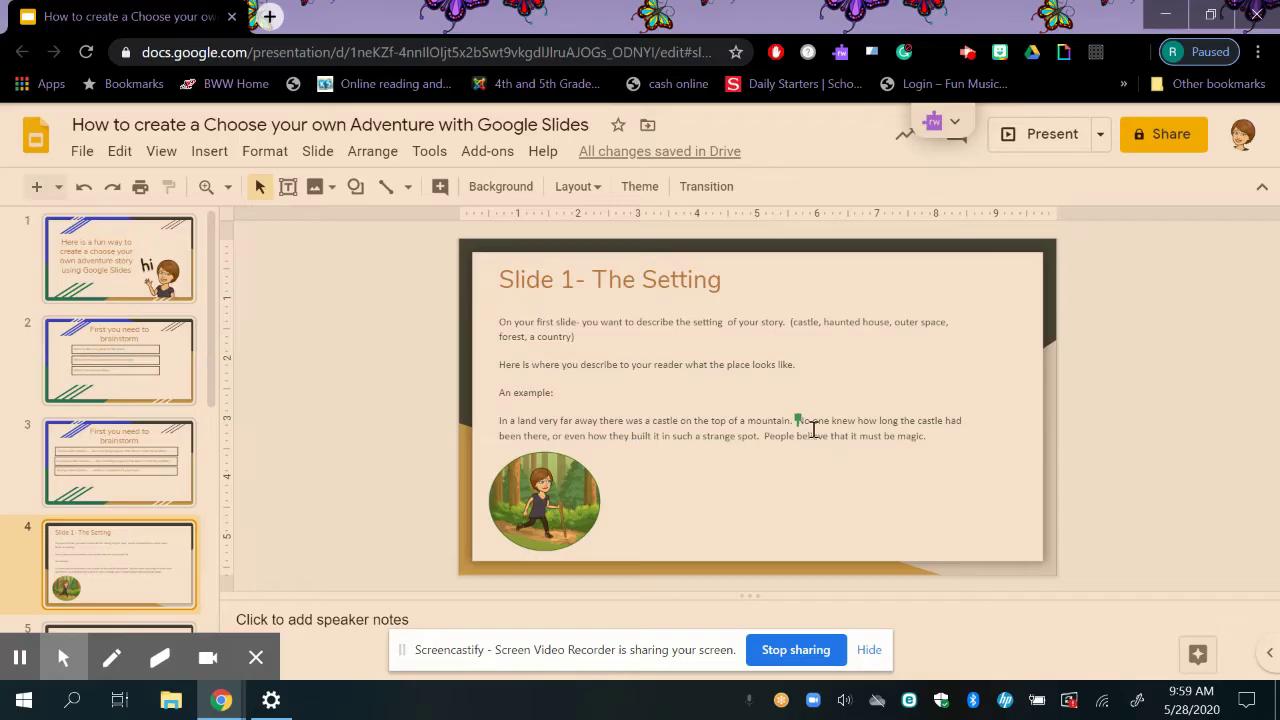
click(930, 438)
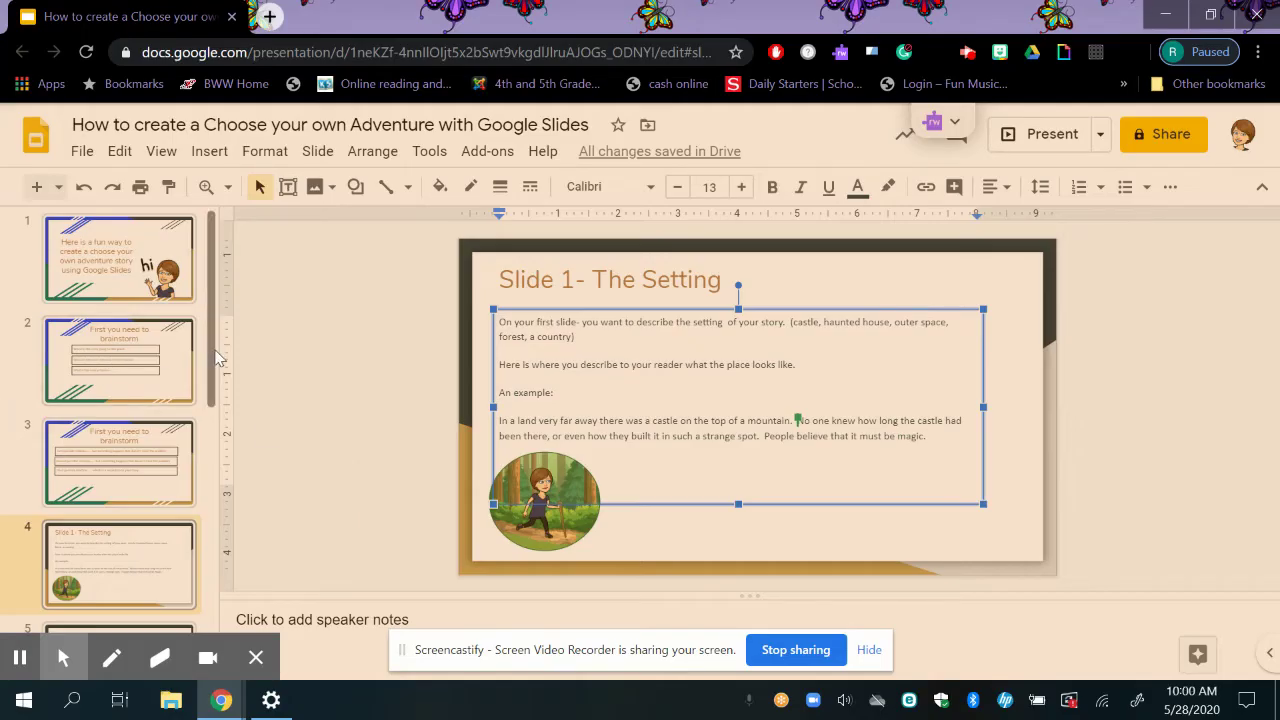
drag(217, 358, 211, 460)
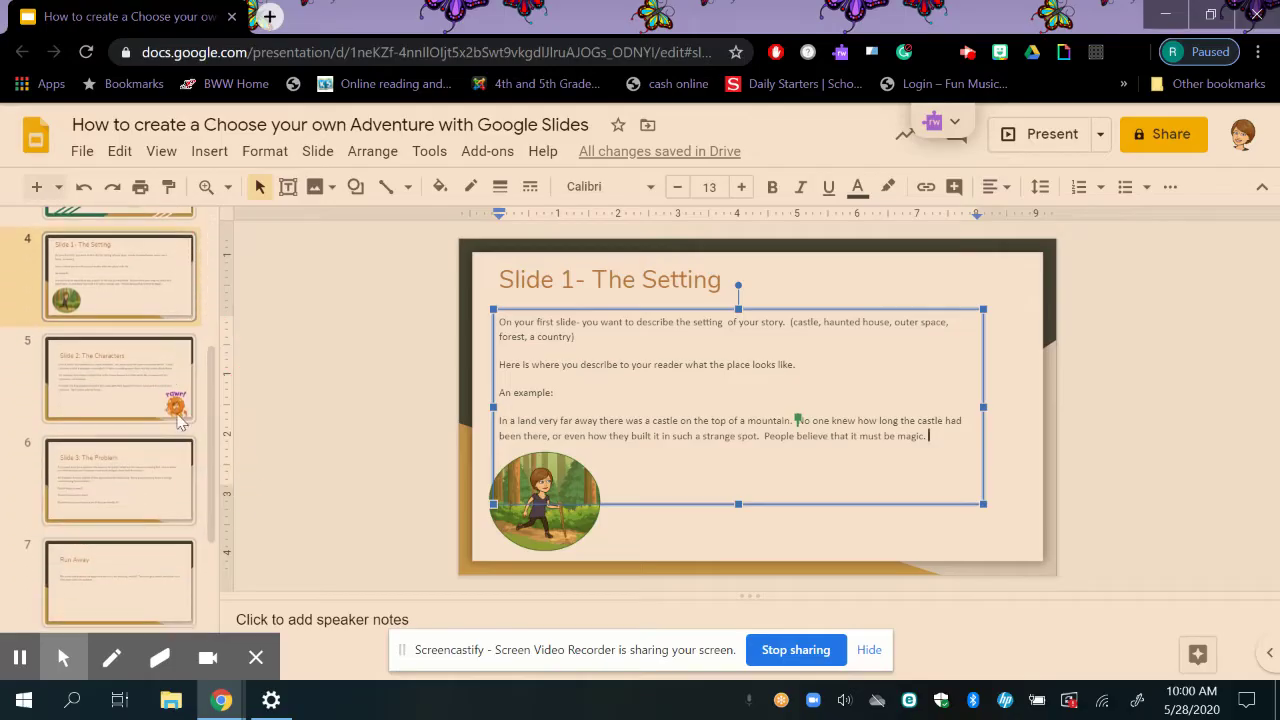
click(158, 355)
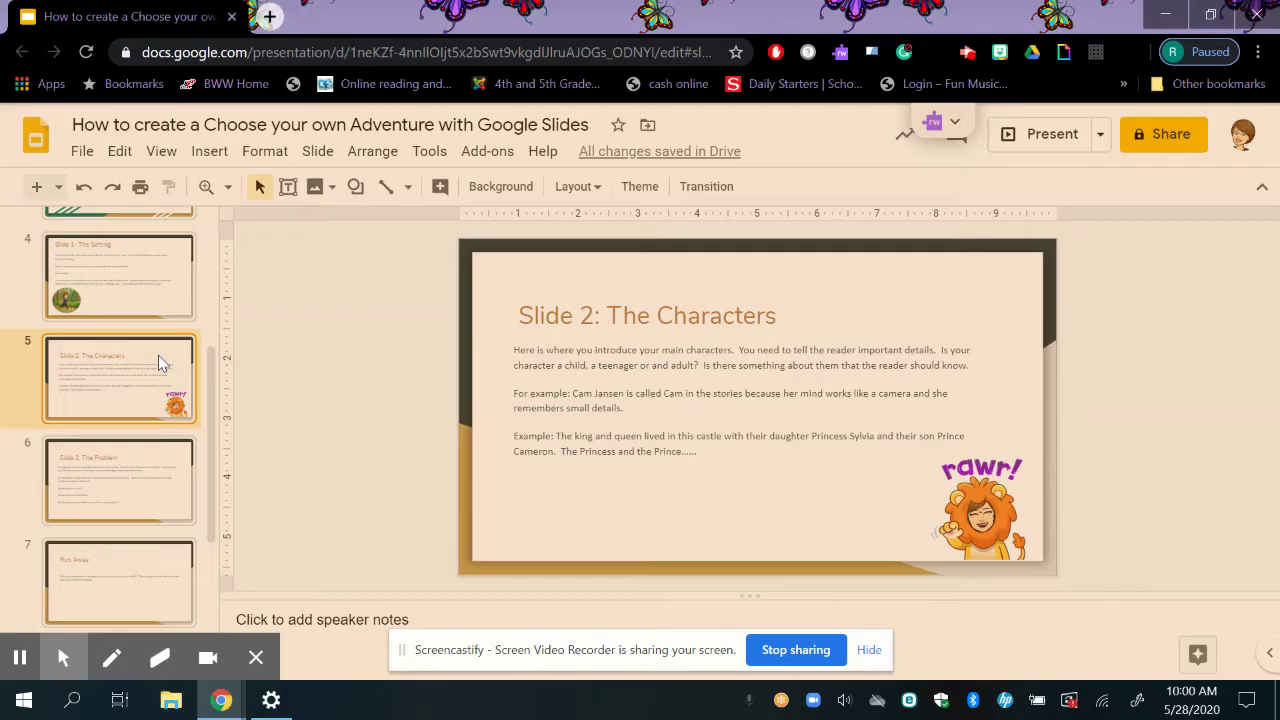
click(140, 470)
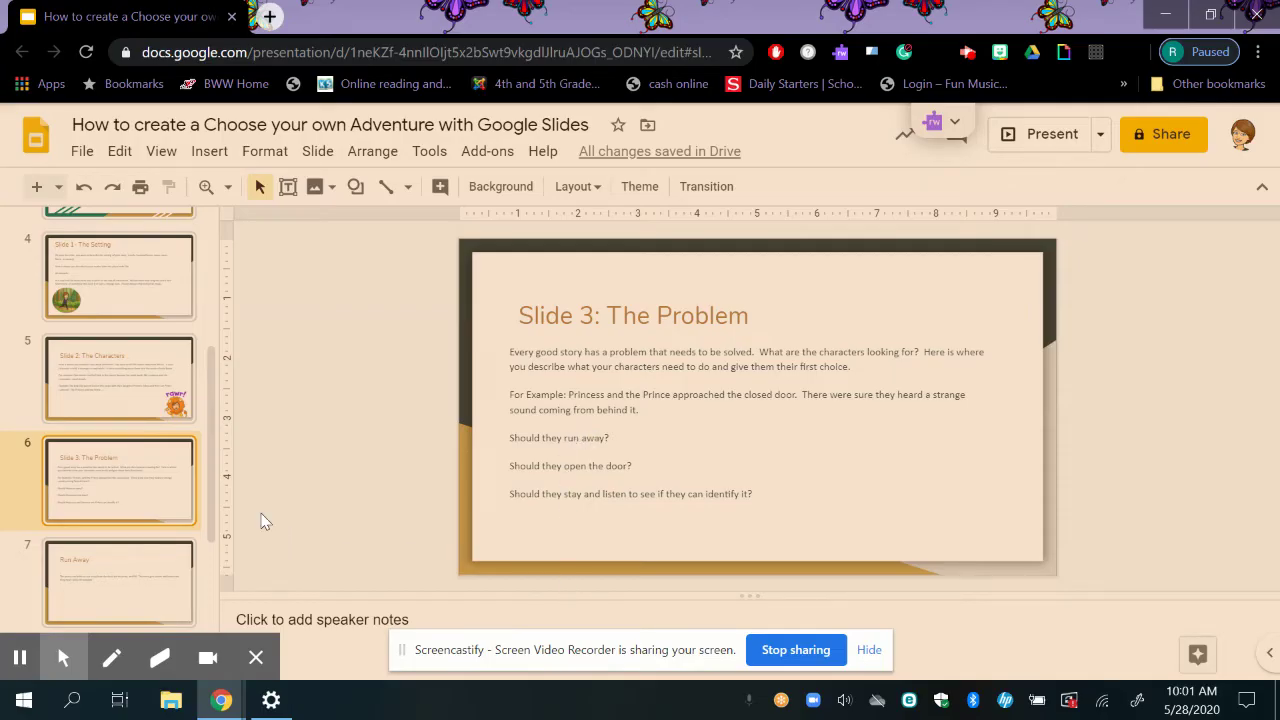
drag(208, 482, 208, 492)
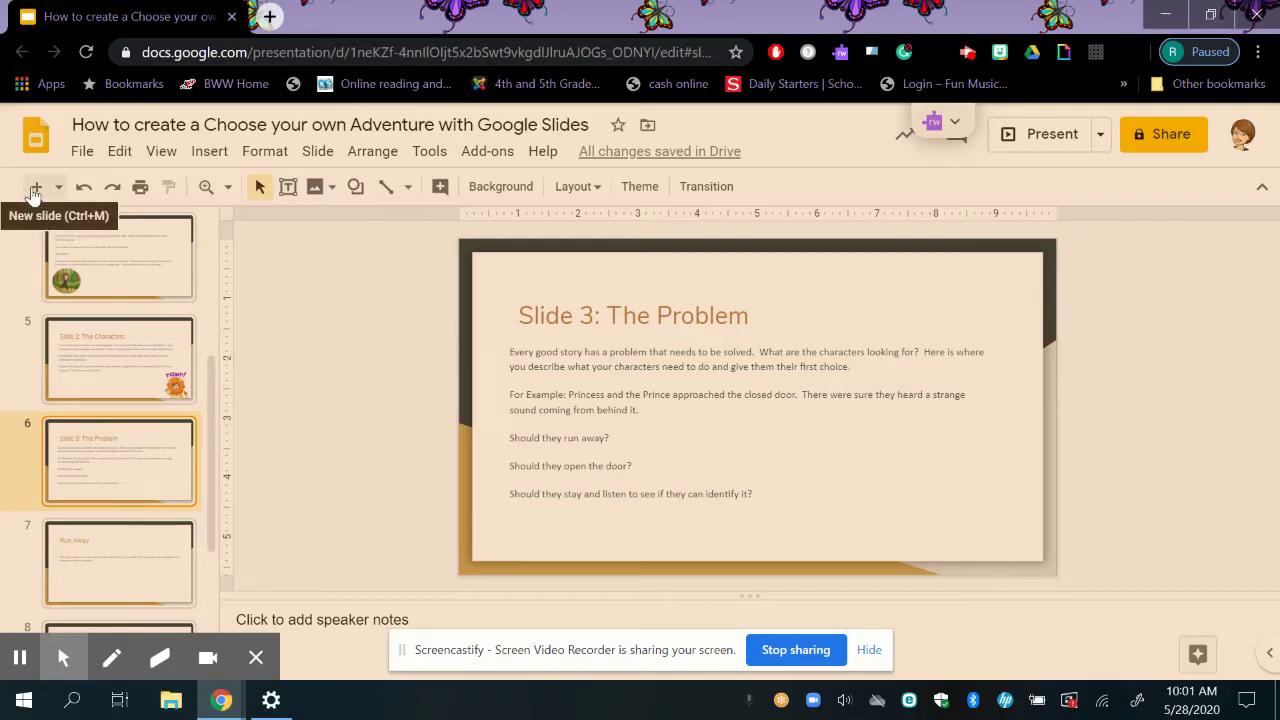
click(127, 566)
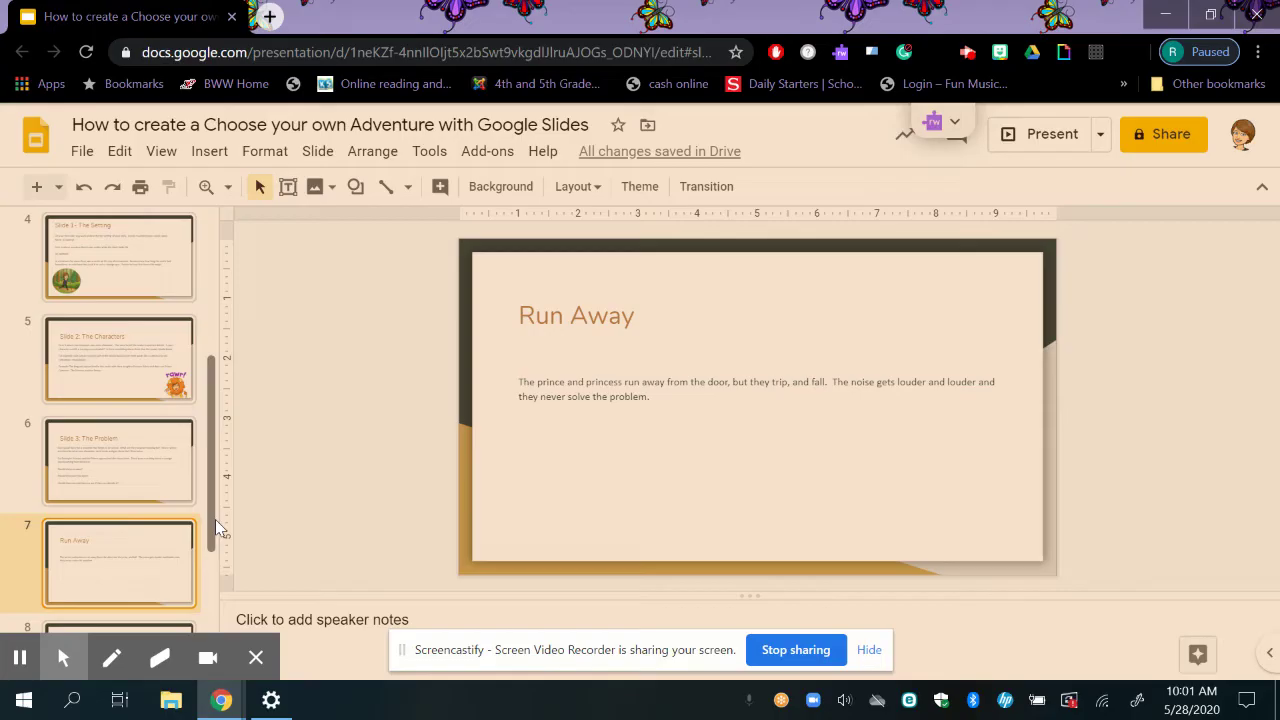
drag(213, 519, 215, 586)
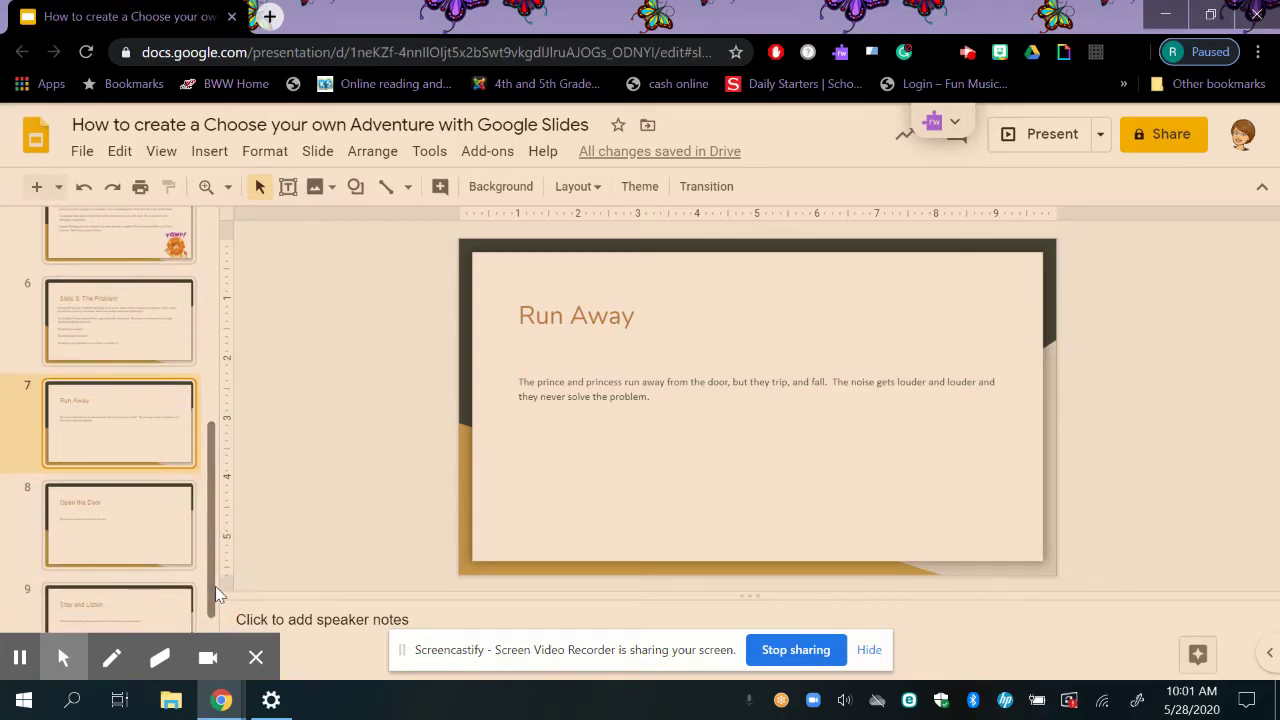
click(147, 546)
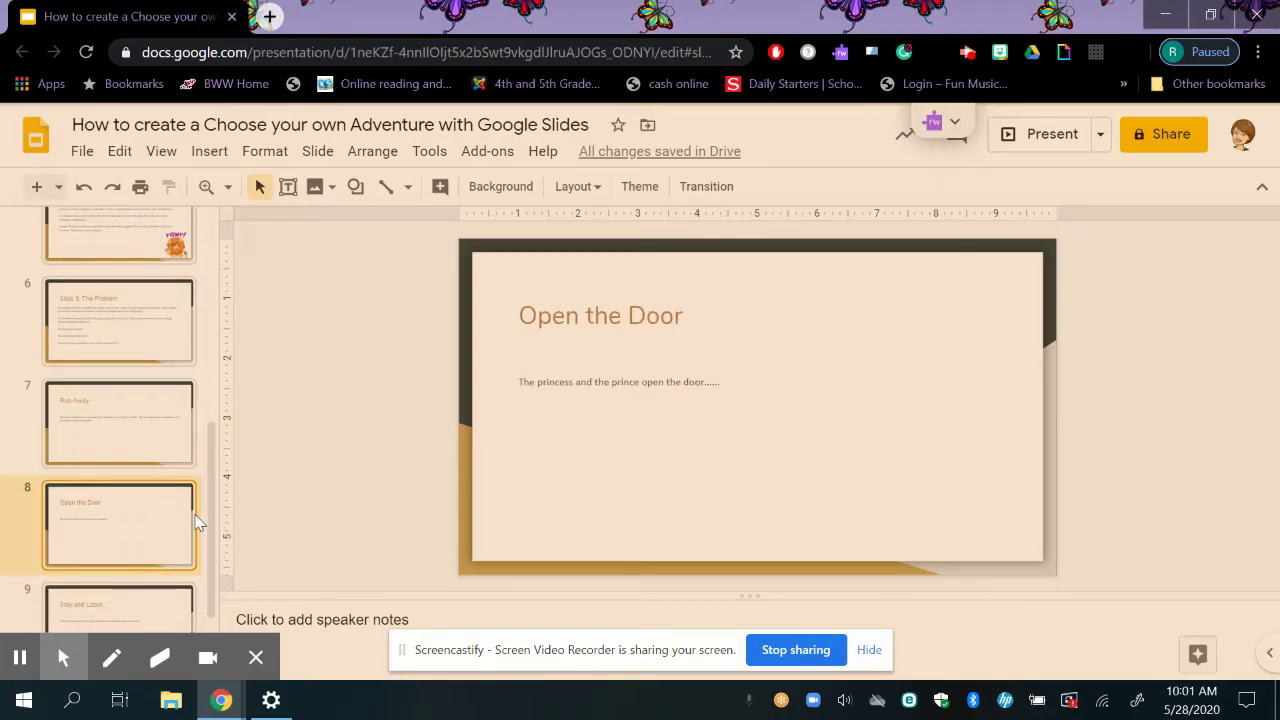
click(157, 603)
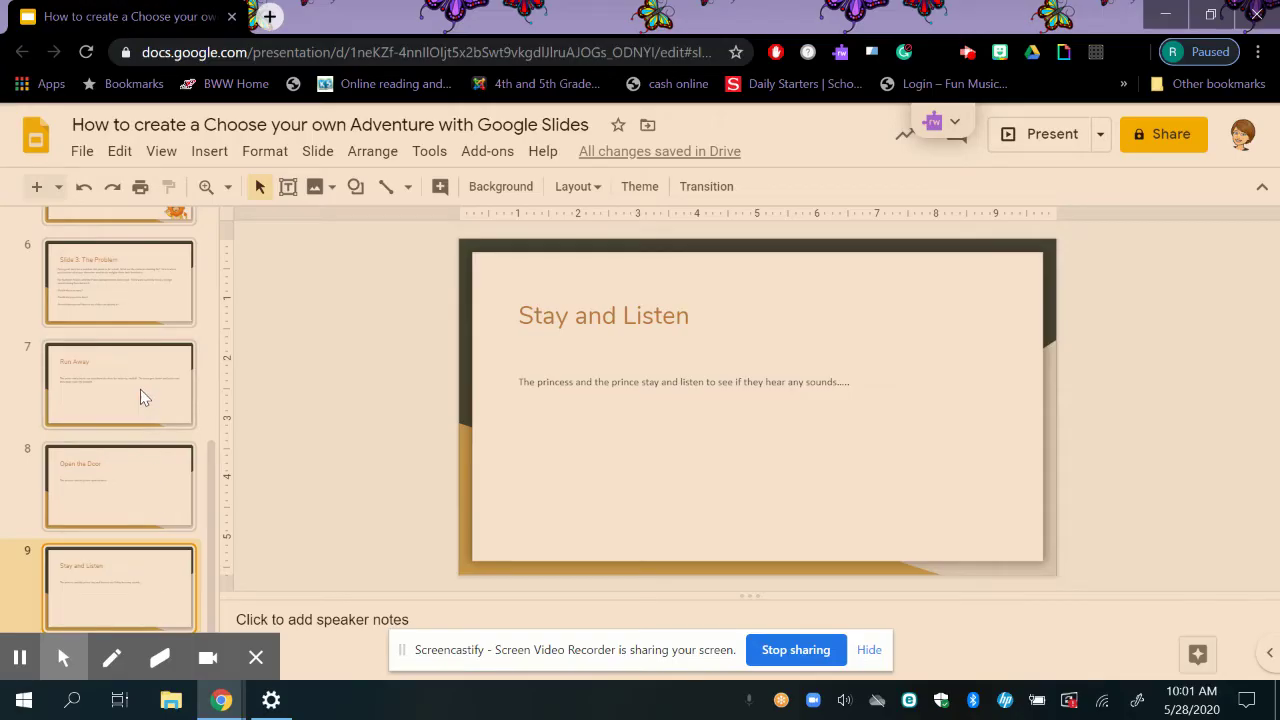
On the "Slide 3: The Problem" slide, link the text "Should they run away" to Slide 7: Run Away
click(140, 316)
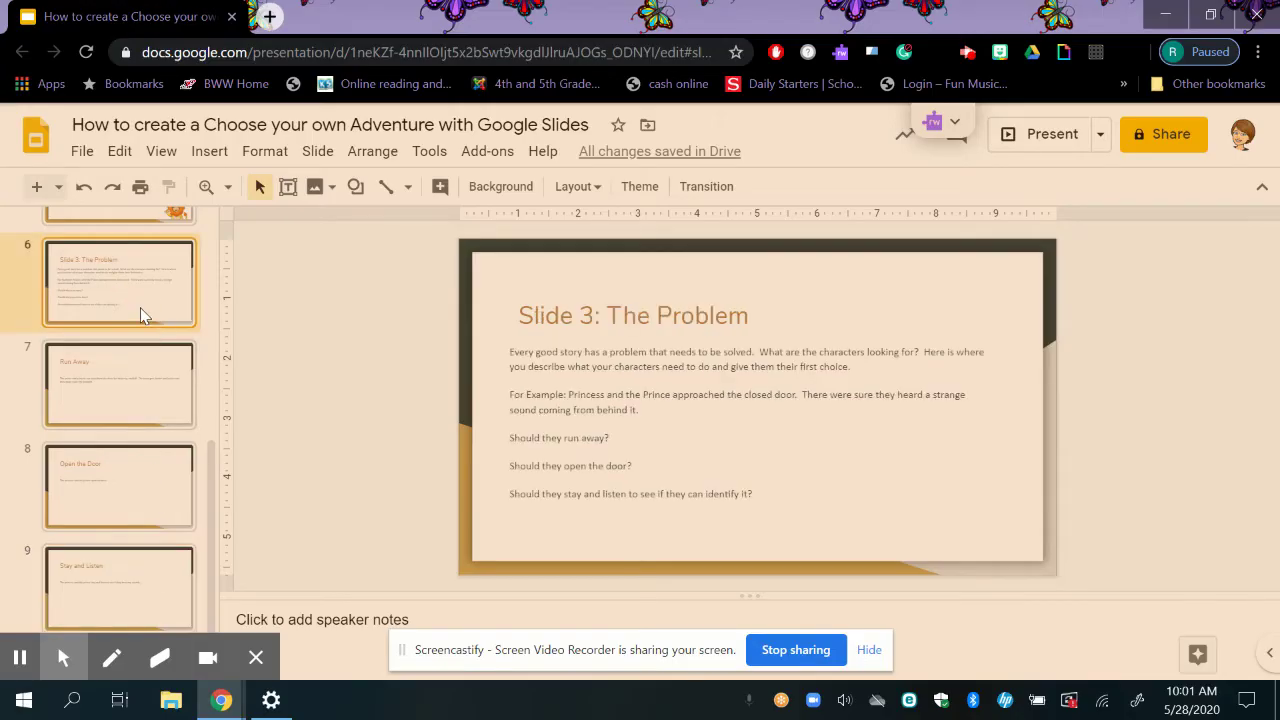
click(509, 437)
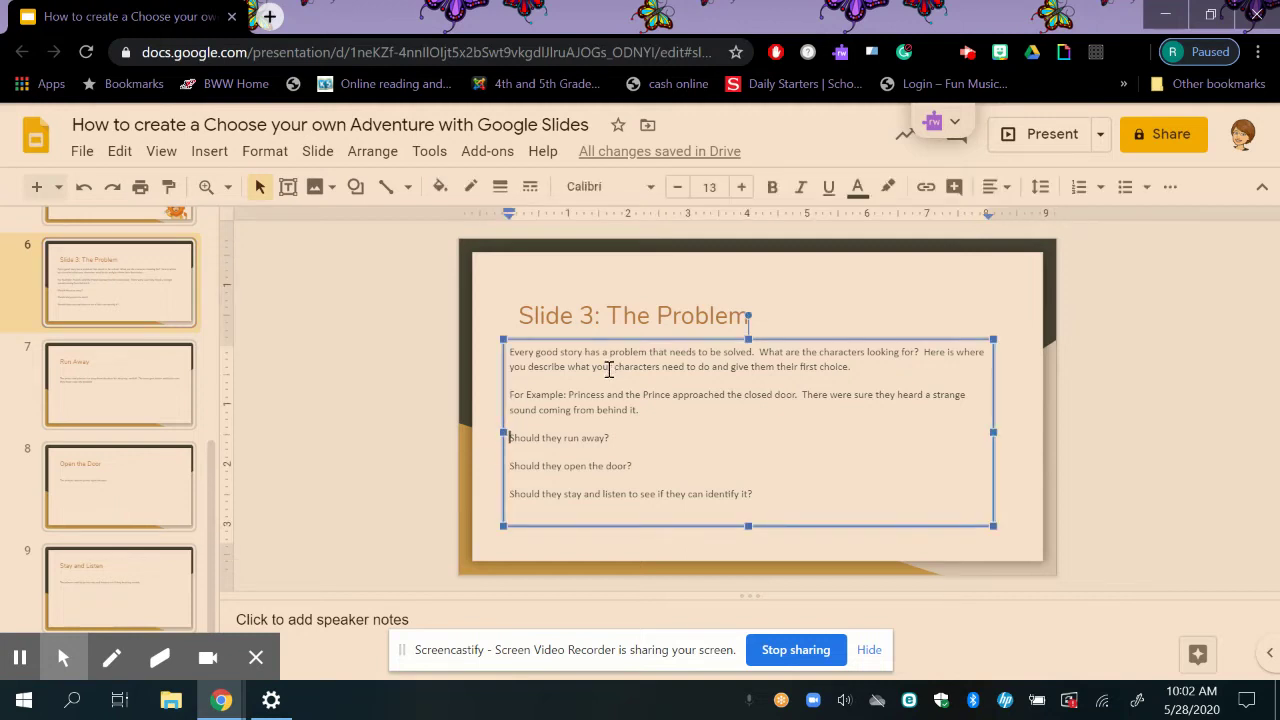
key(shift+Right)
key(shift+Right)
key(shift+Right)
key(shift+Right)
key(shift+Right)
key(shift+Right)
key(shift+Right)
key(shift+Right)
key(shift+Right)
key(shift+Right)
key(shift+Right)
key(shift+Right)
key(shift+Right)
key(shift+Right)
key(shift+Right)
key(shift+Right)
key(shift+Right)
key(shift+Right)
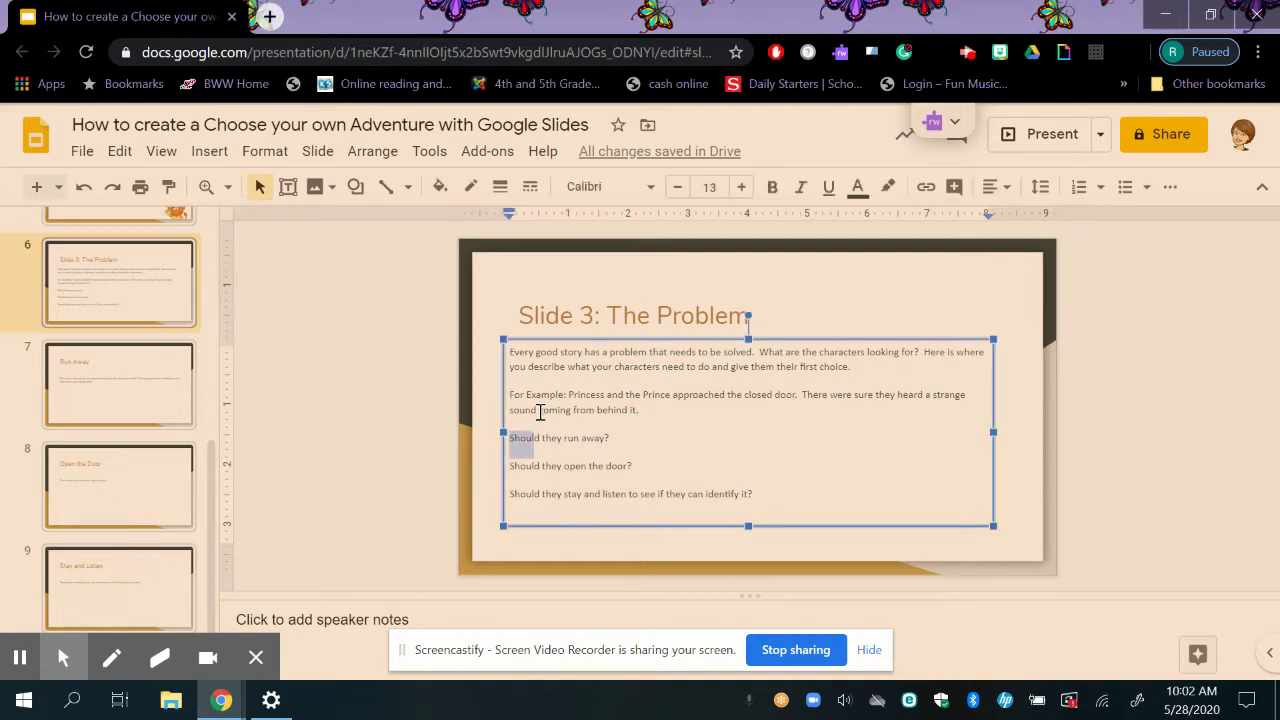
key(shift+Right)
key(shift+Right)
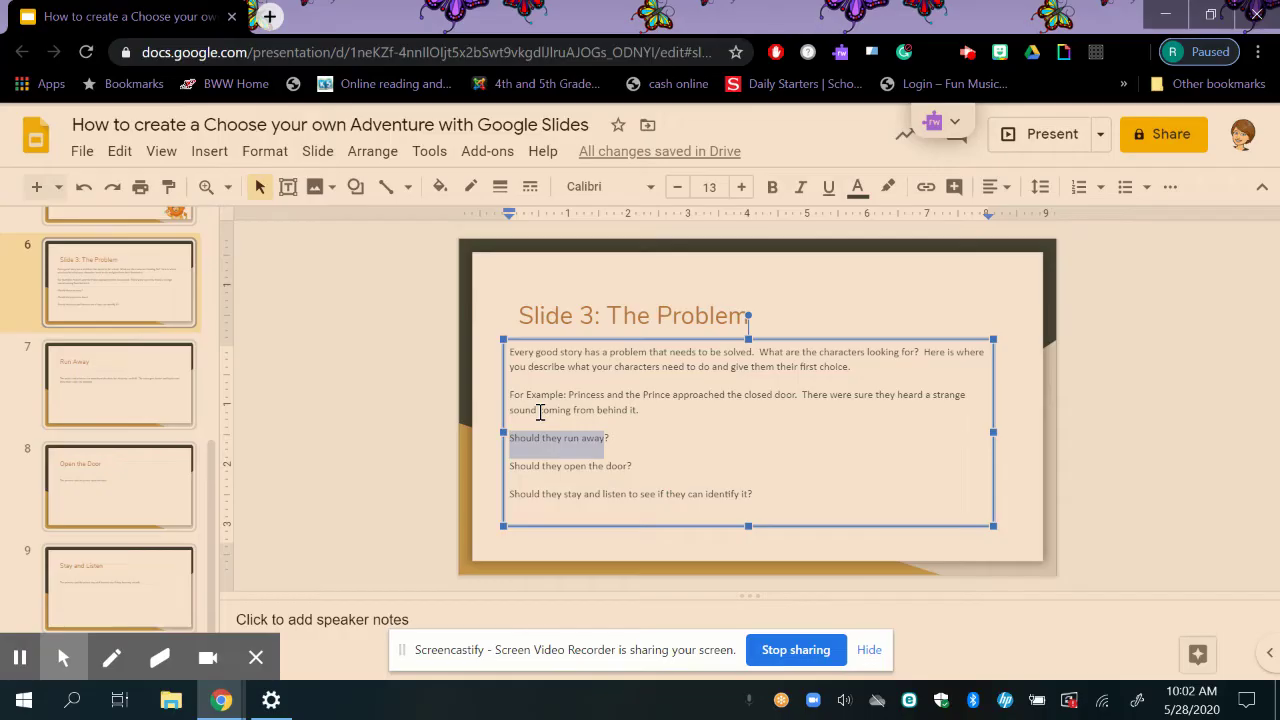
right_click(587, 446)
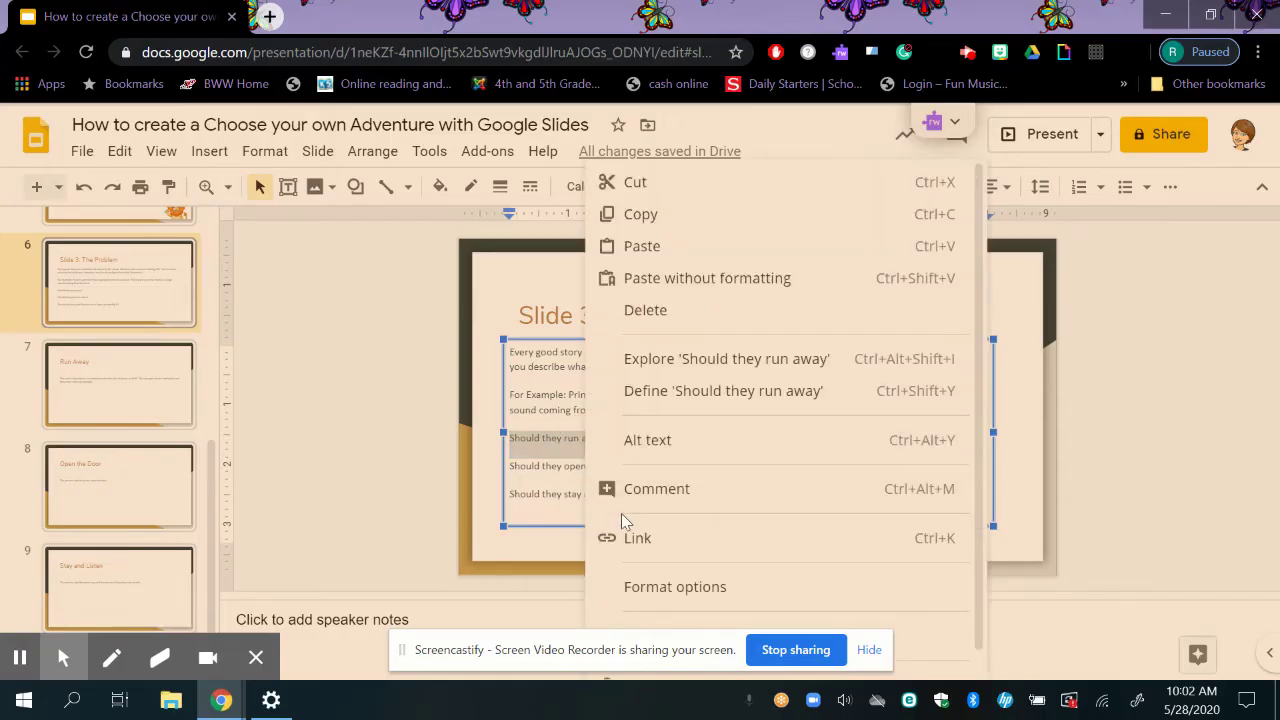
click(634, 538)
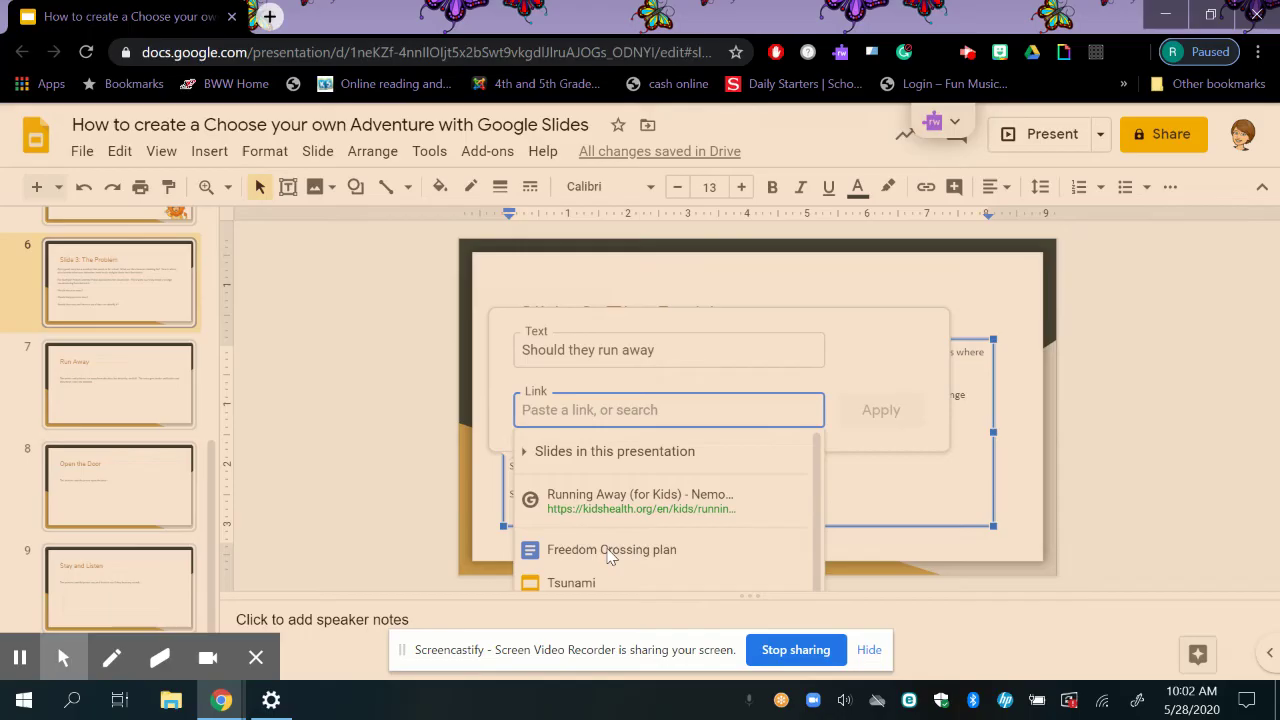
click(632, 453)
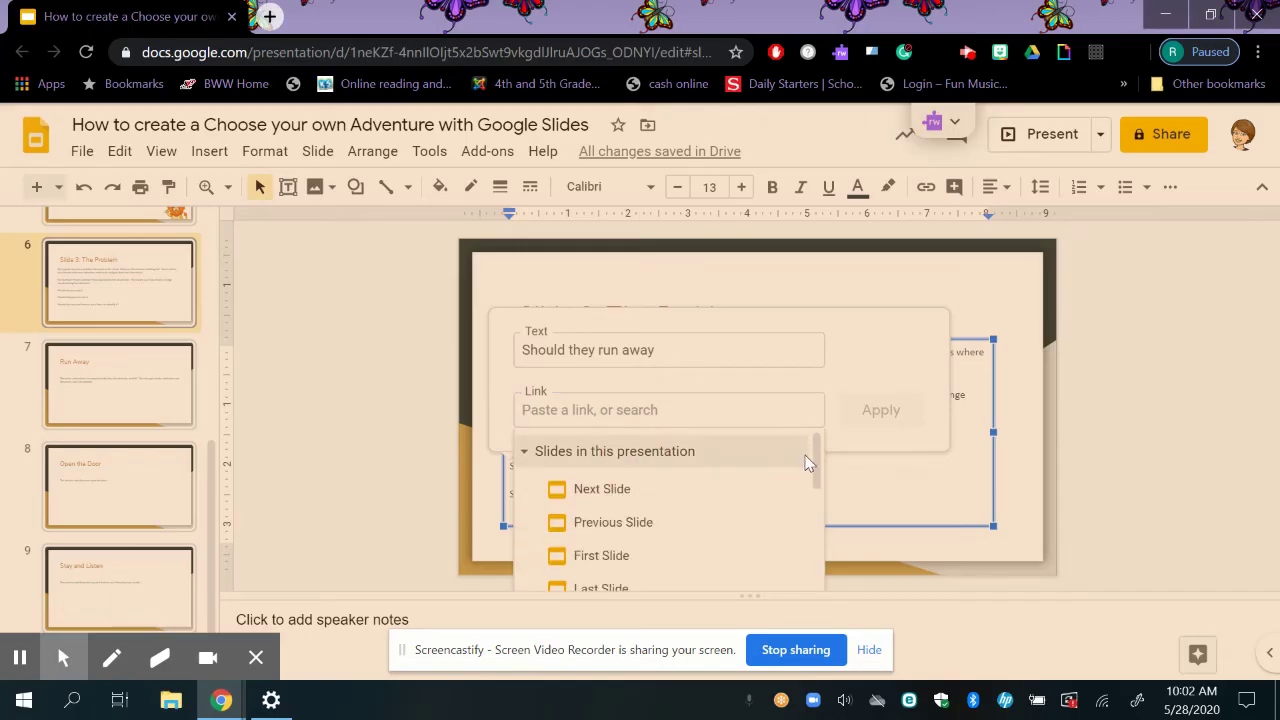
drag(818, 465, 830, 553)
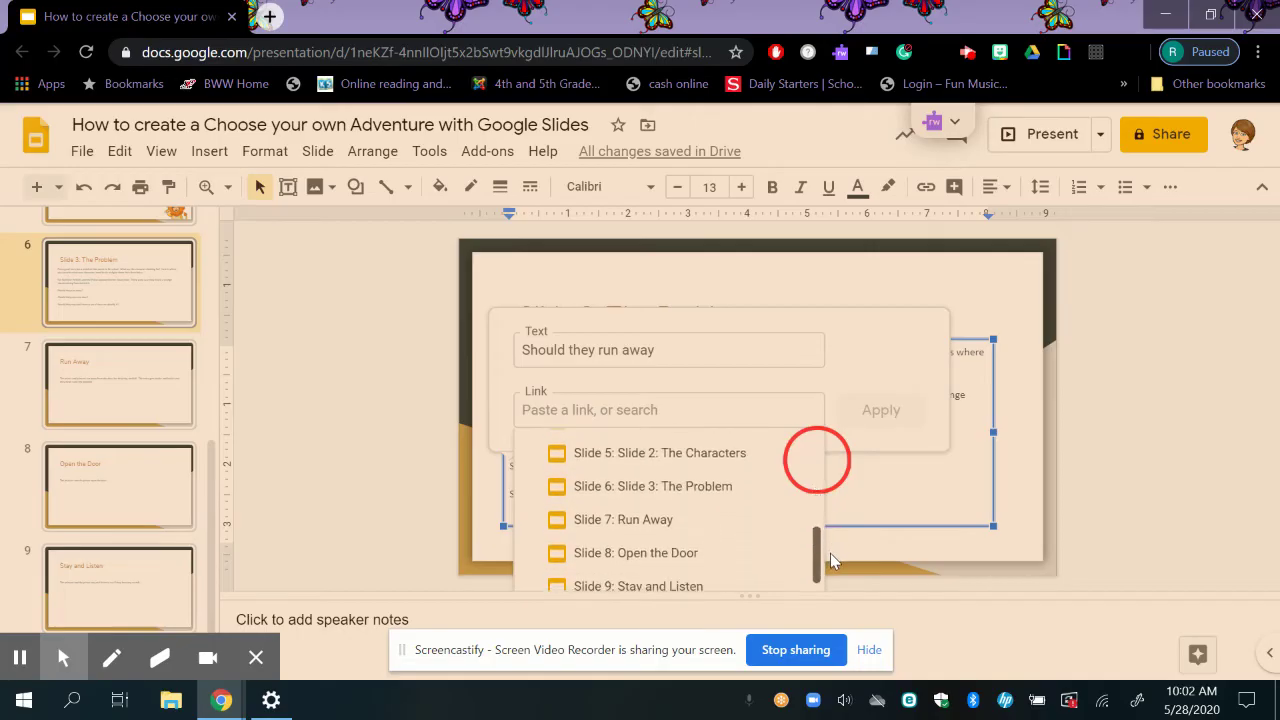
click(717, 517)
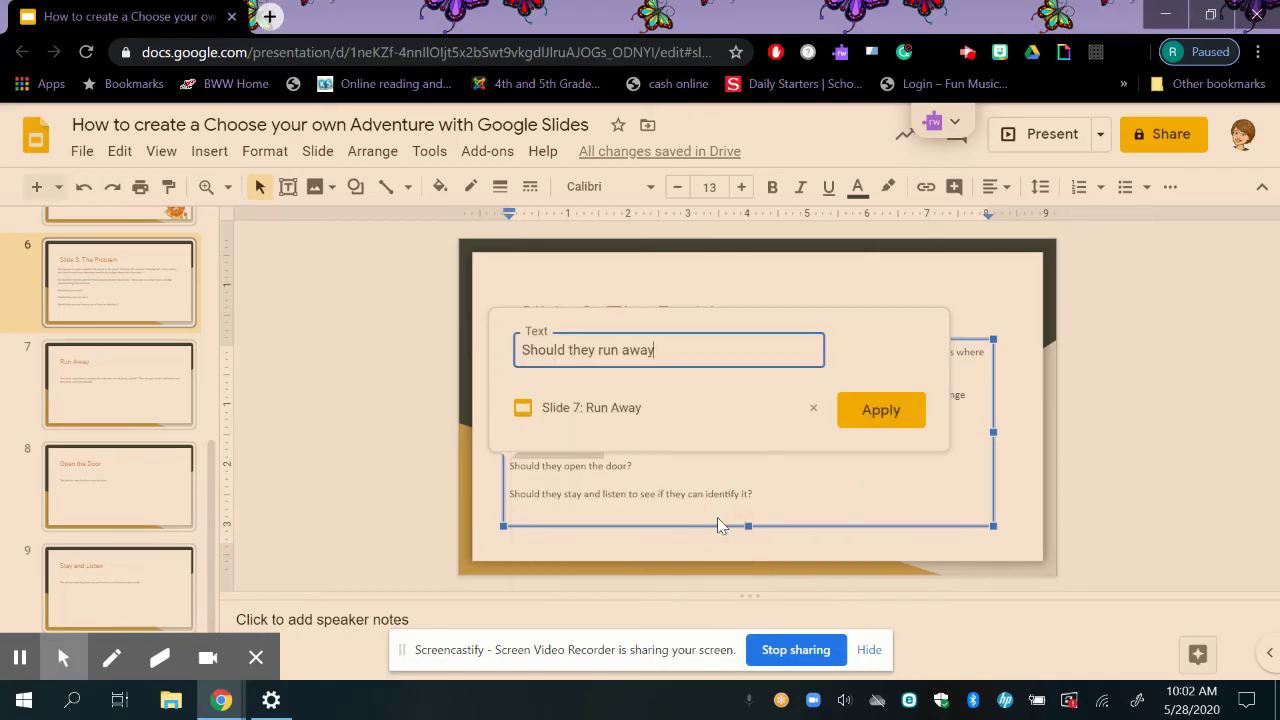
click(881, 409)
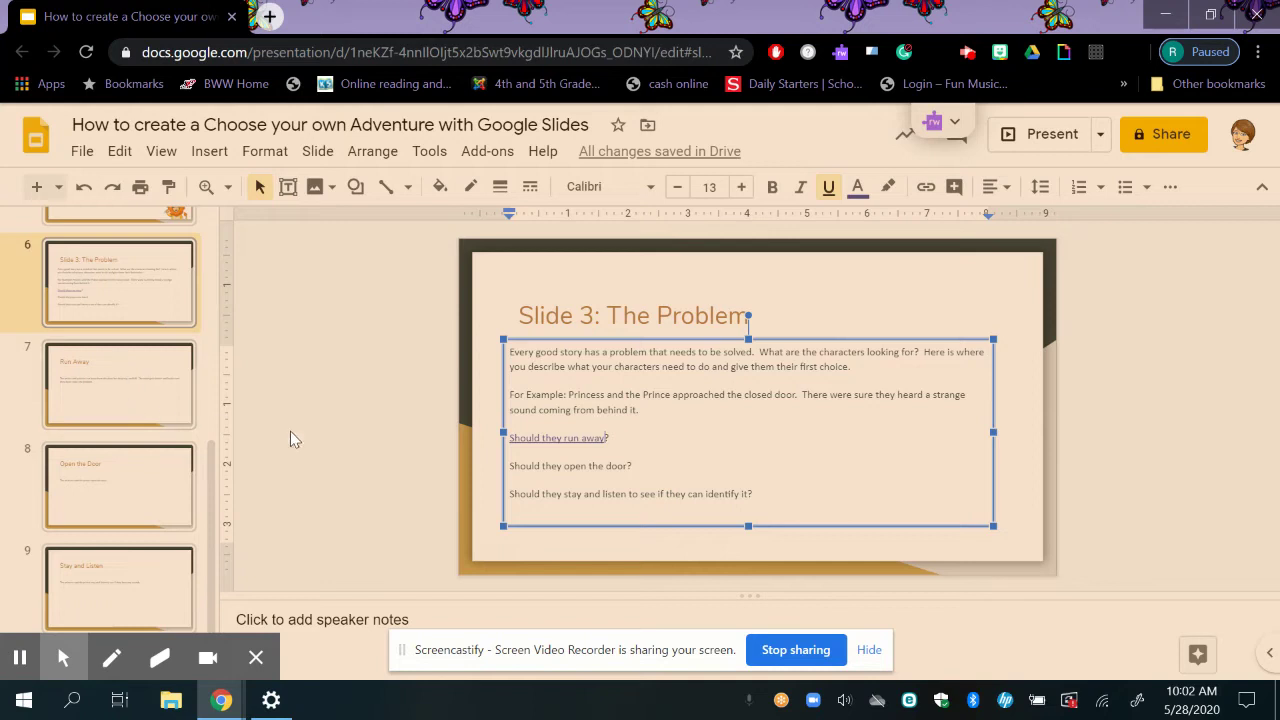
Link the text "Should they open the door?" on the problem slide to Slide 8: Open the Door
click(525, 469)
key(shift+Right)
key(shift+Right)
key(shift+Right)
key(shift+Right)
key(shift+Right)
key(shift+Right)
key(shift+Right)
key(shift+Right)
key(shift+Right)
key(shift+Right)
key(shift+Right)
key(shift+Right)
key(shift+Right)
key(shift+Right)
key(shift+Right)
key(shift+Right)
key(shift+Right)
key(shift+Right)
key(shift+Right)
key(shift+Right)
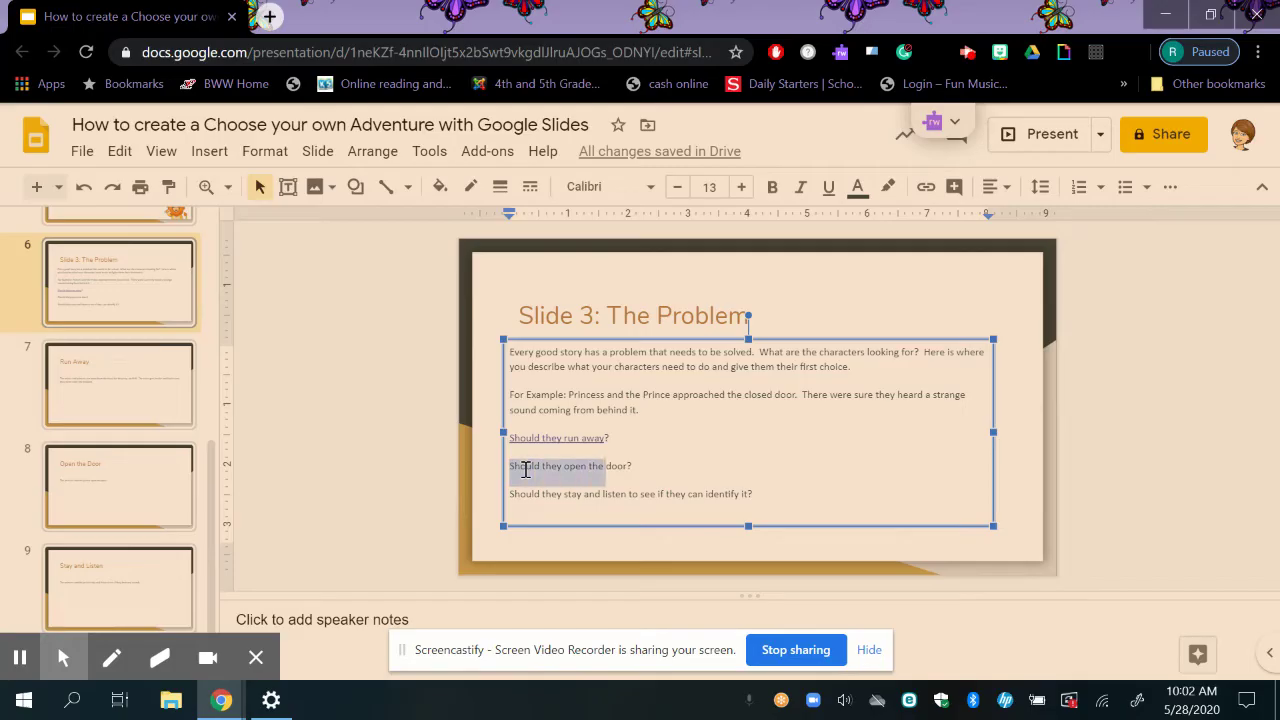
key(shift+Right)
key(shift+Right)
key(shift+Right)
key(shift+Right)
key(shift+Right)
right_click(525, 469)
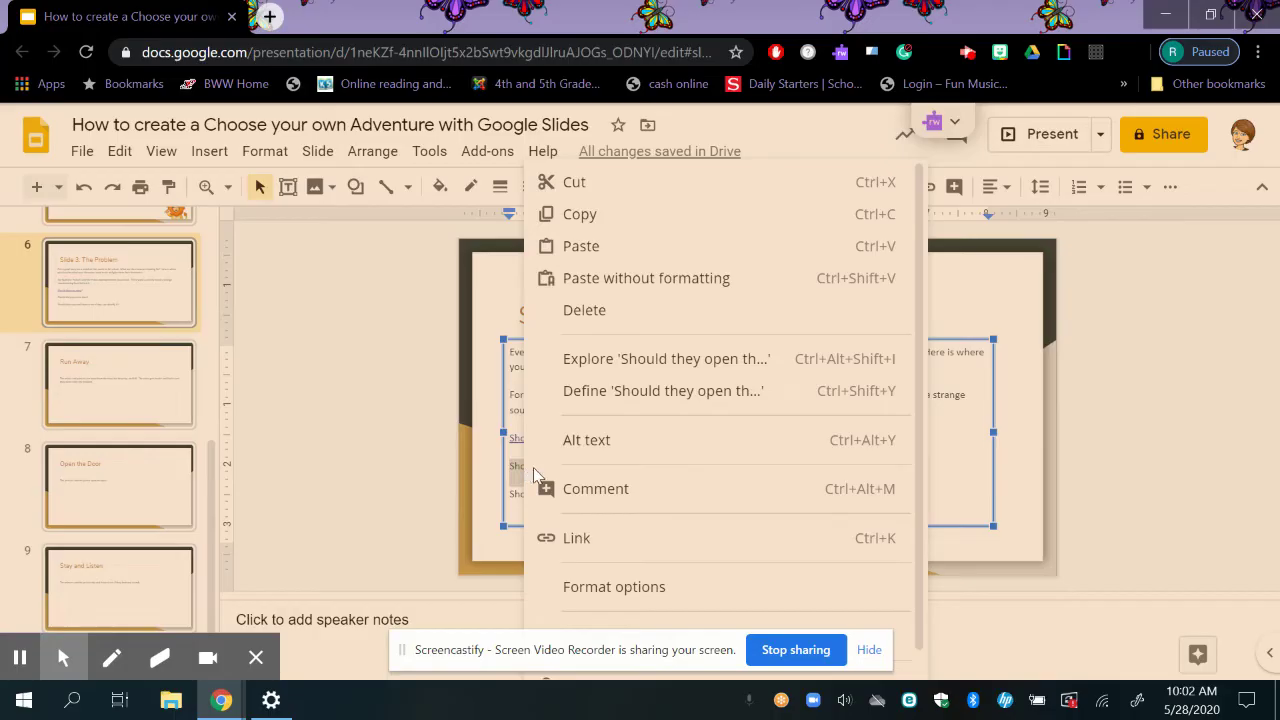
click(555, 524)
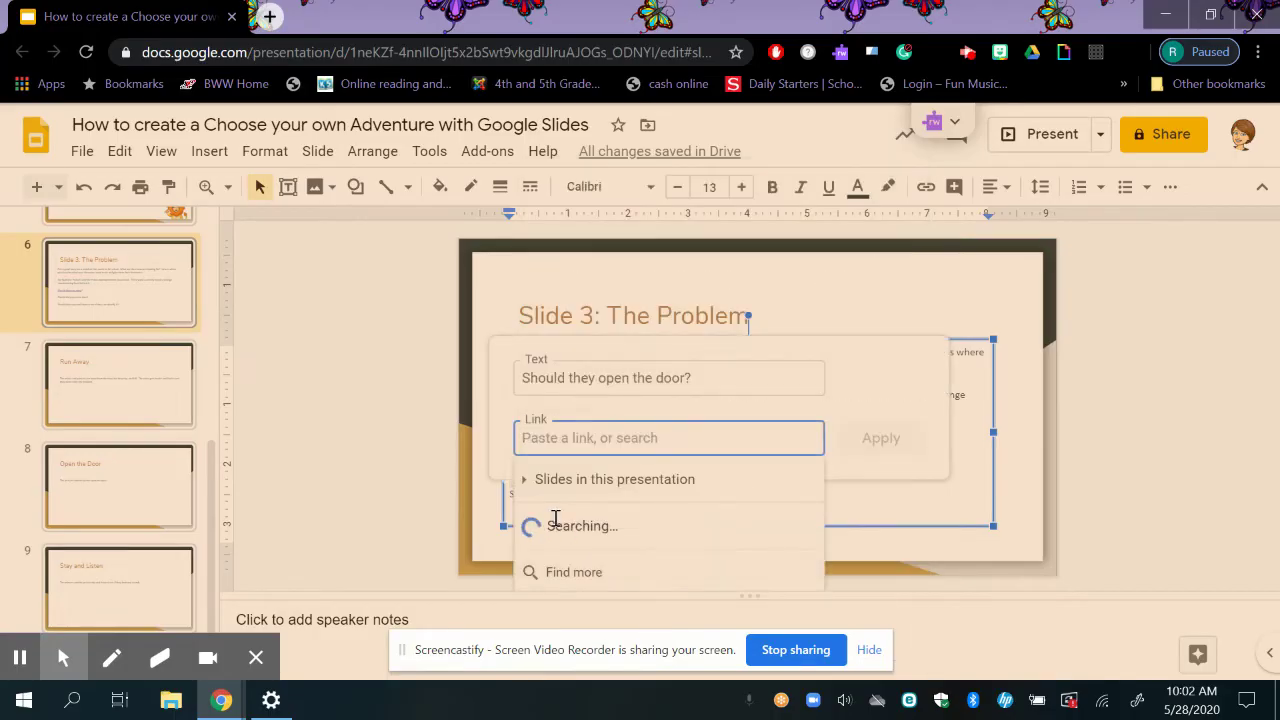
click(566, 479)
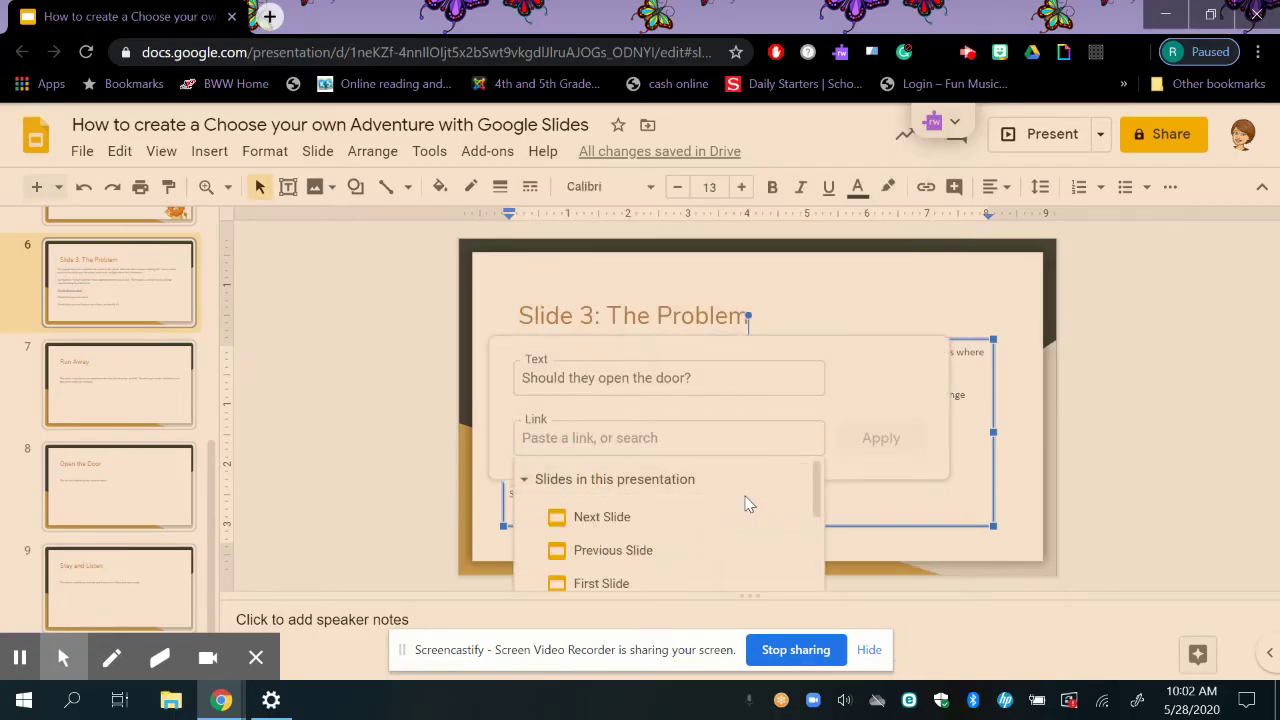
click(816, 482)
drag(816, 482, 826, 591)
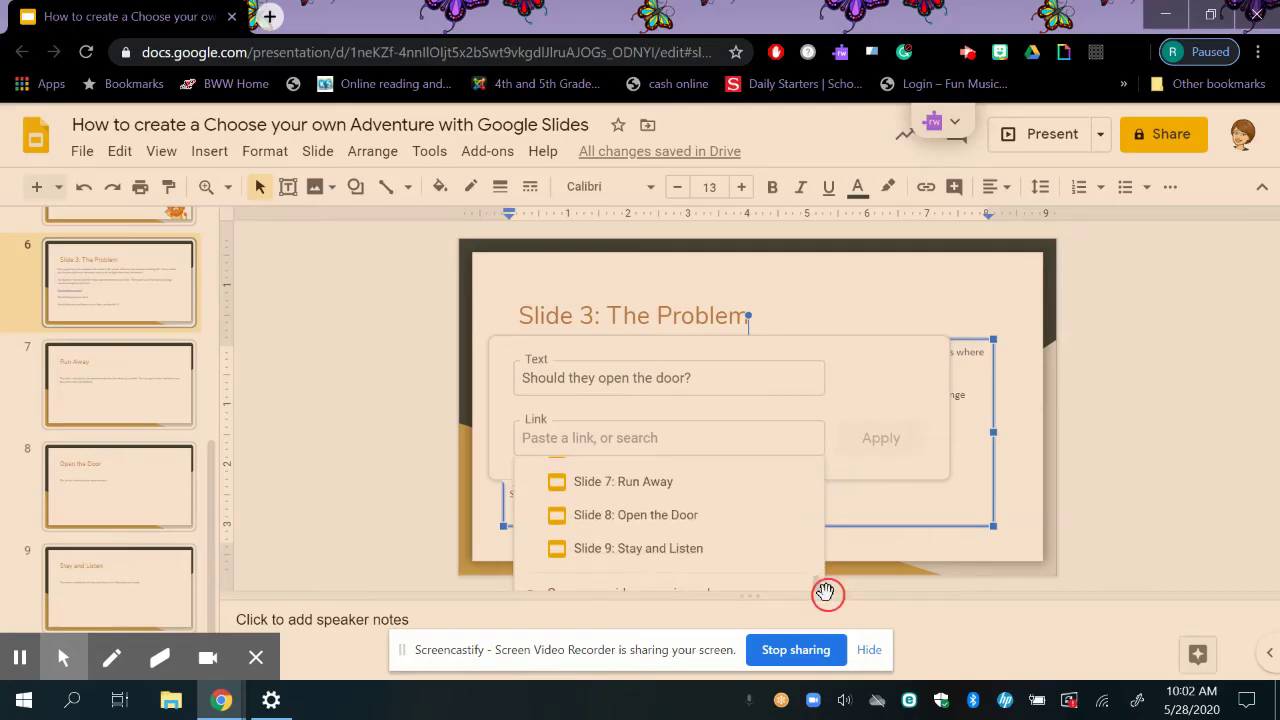
click(734, 522)
click(890, 450)
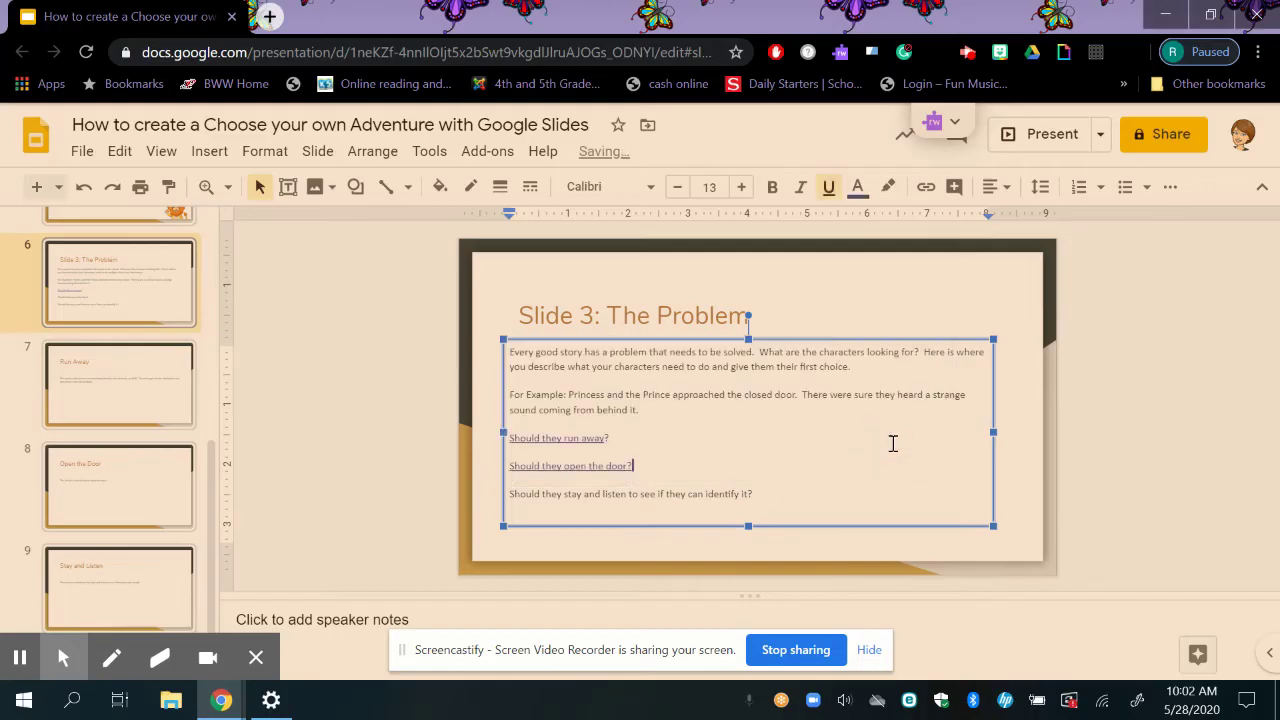
click(527, 493)
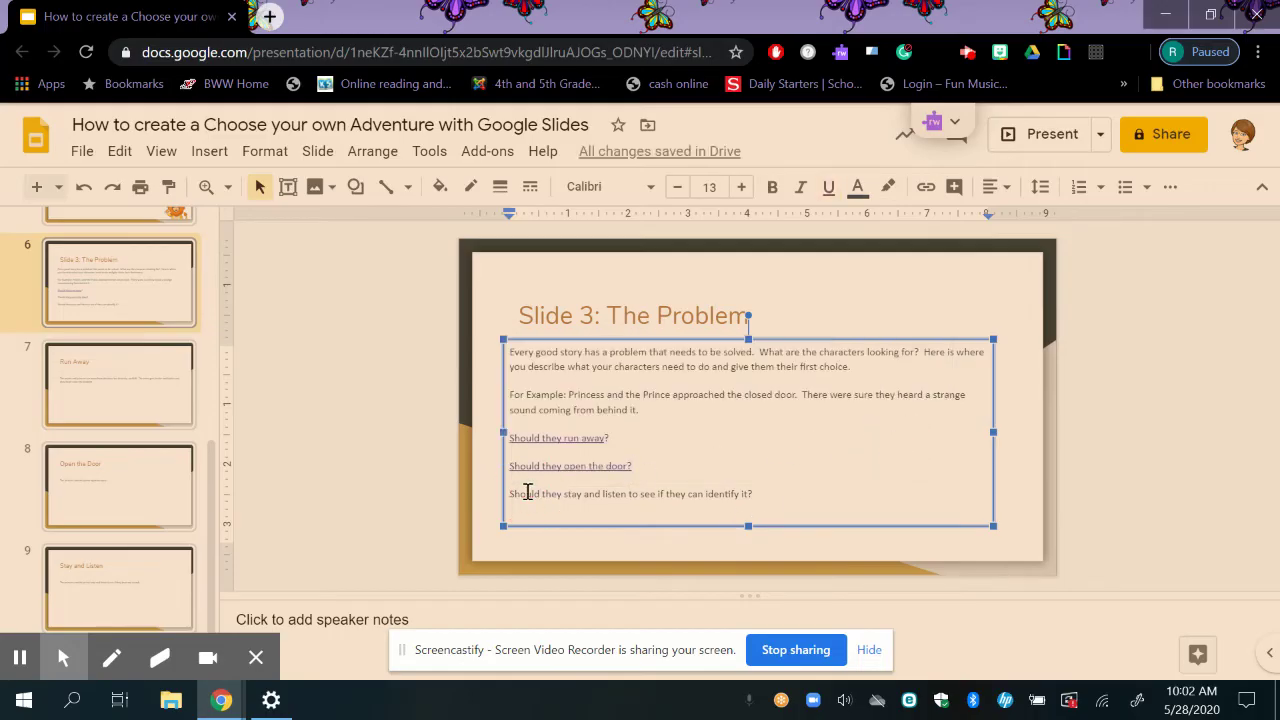
key(shift+Right)
key(shift+Right)
key(shift+Right)
key(shift+Right)
key(shift+Right)
key(shift+Right)
key(shift+Right)
key(shift+Right)
key(shift+Right)
key(shift+Right)
key(shift+Right)
key(shift+Right)
key(shift+Right)
key(shift+Right)
key(shift+Right)
key(shift+Right)
key(shift+Right)
key(shift+Right)
key(shift+Right)
key(shift+Right)
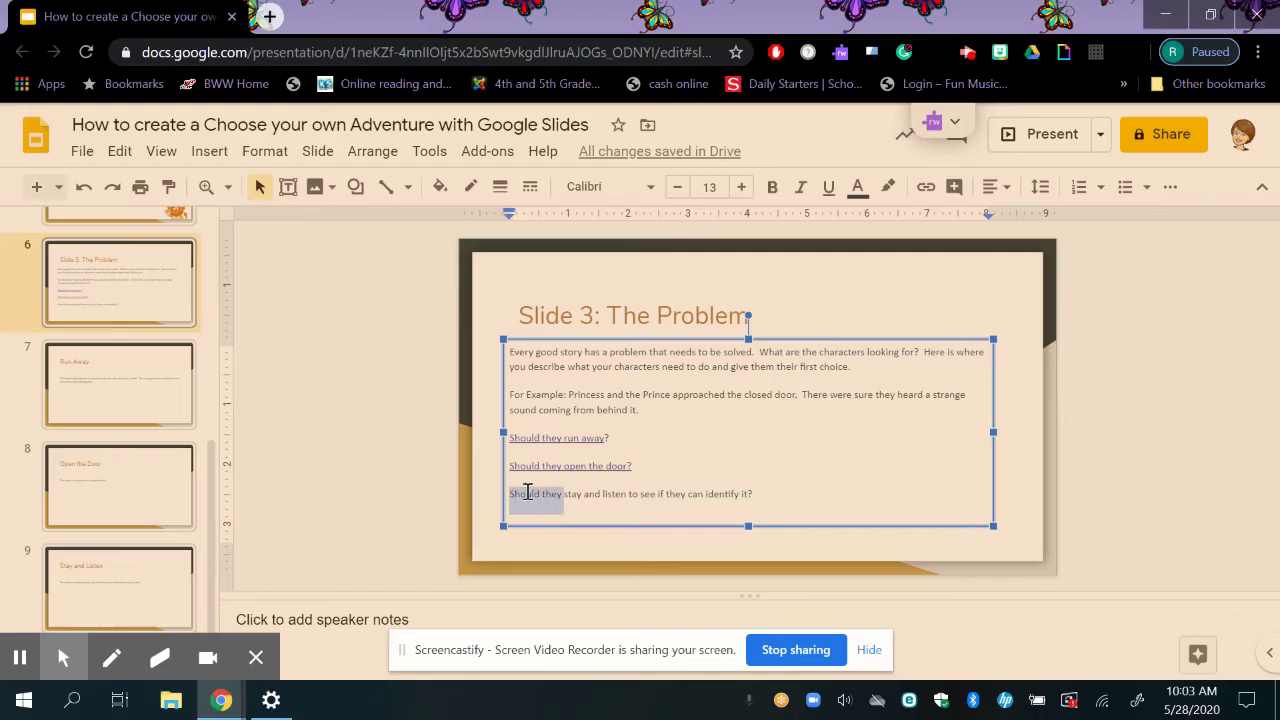
key(shift+Right)
key(shift+Right)
key(shift+Right)
key(shift+Right)
key(shift+Right)
key(shift+Right)
key(shift+Right)
key(shift+Right)
key(shift+Right)
key(shift+Right)
key(shift+Right)
key(shift+Right)
key(shift+Right)
key(shift+Right)
key(shift+Right)
key(shift+Right)
key(shift+Right)
key(shift+Right)
key(shift+Right)
key(shift+Right)
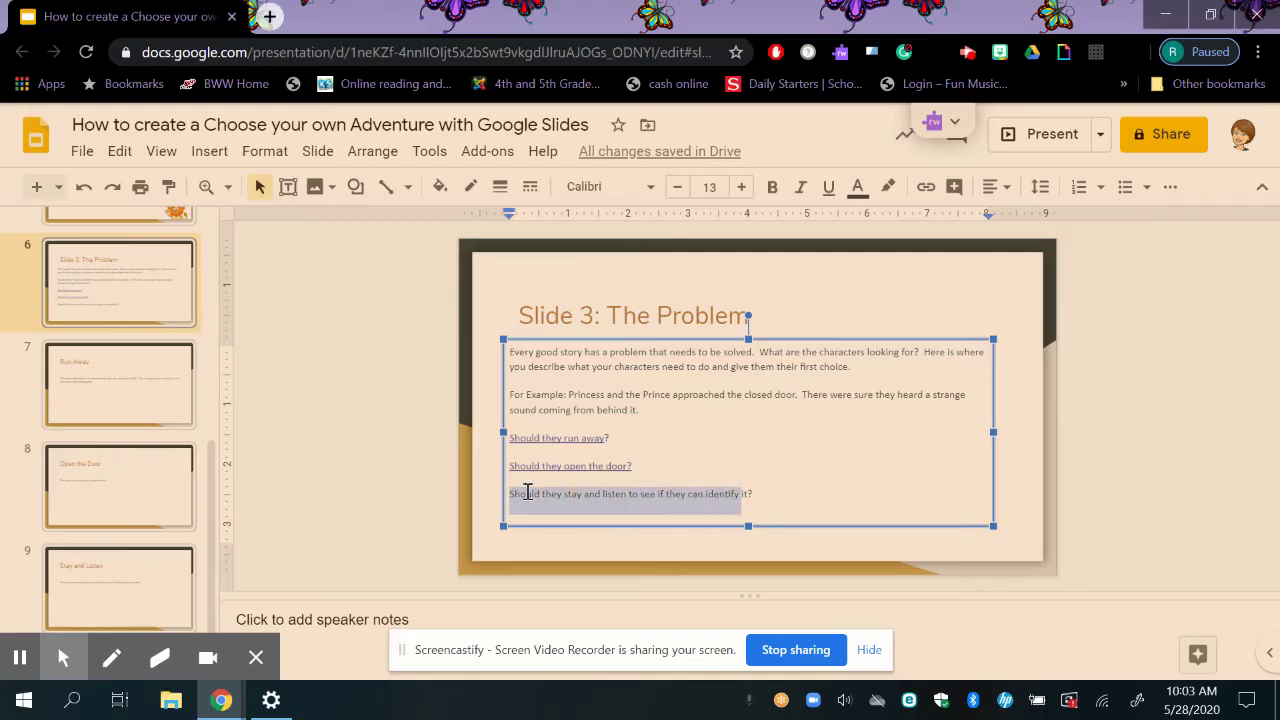
key(shift+Right)
key(shift+Right)
right_click(527, 493)
click(568, 537)
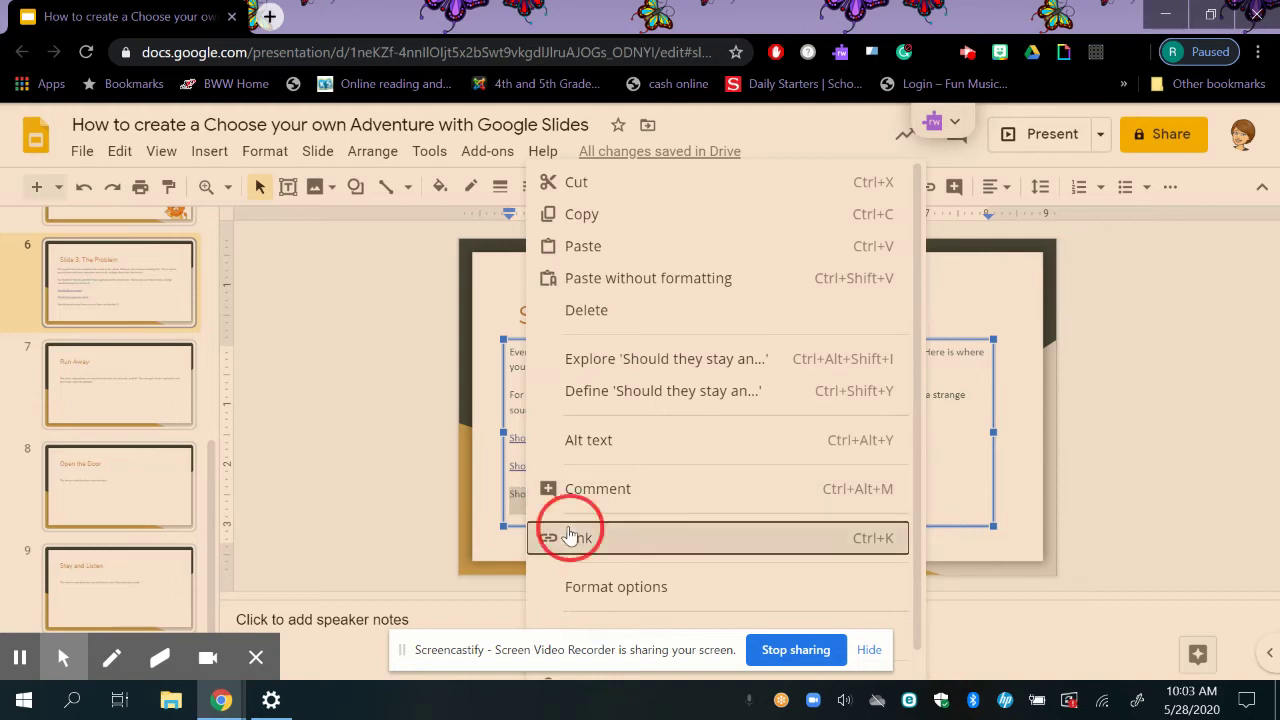
click(569, 514)
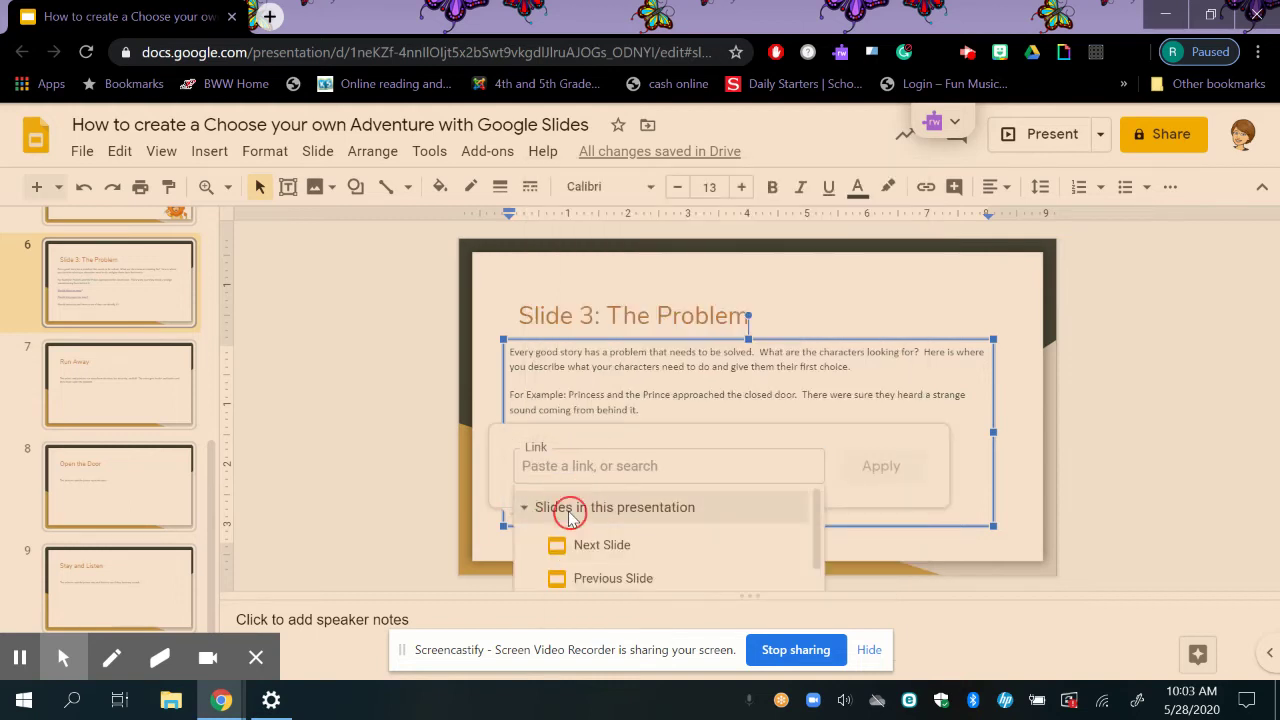
drag(818, 512, 815, 614)
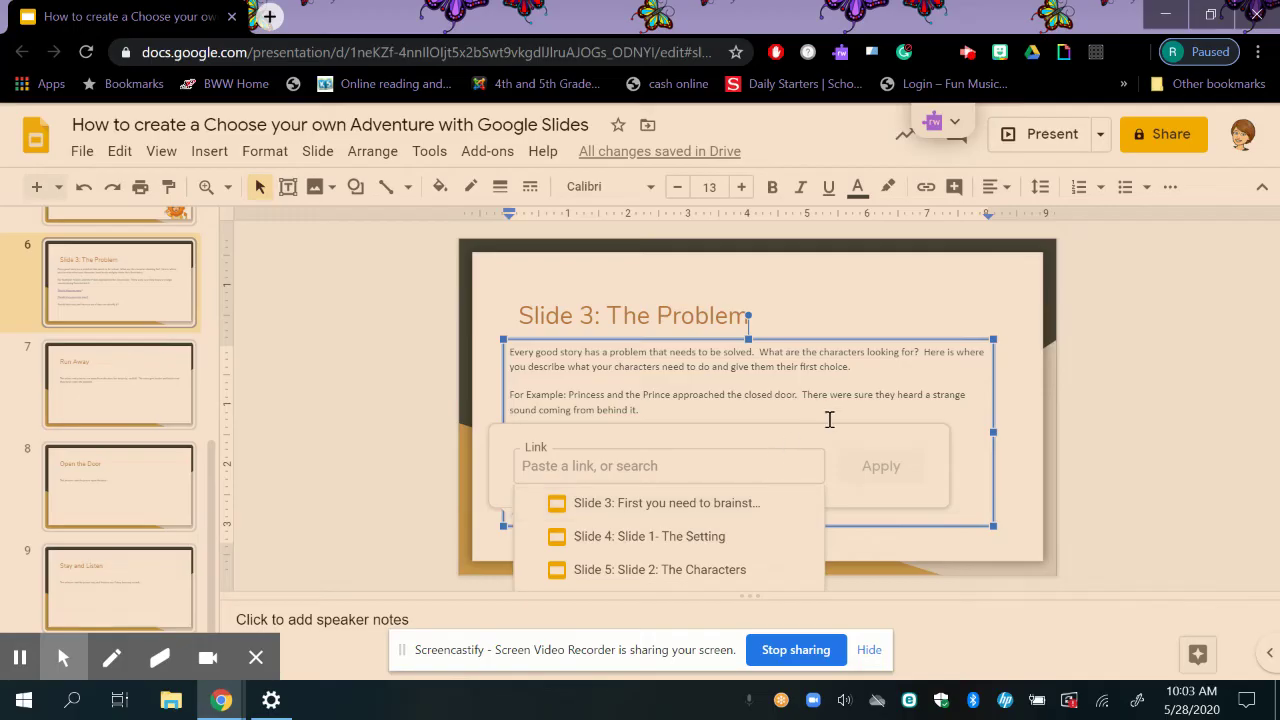
click(882, 398)
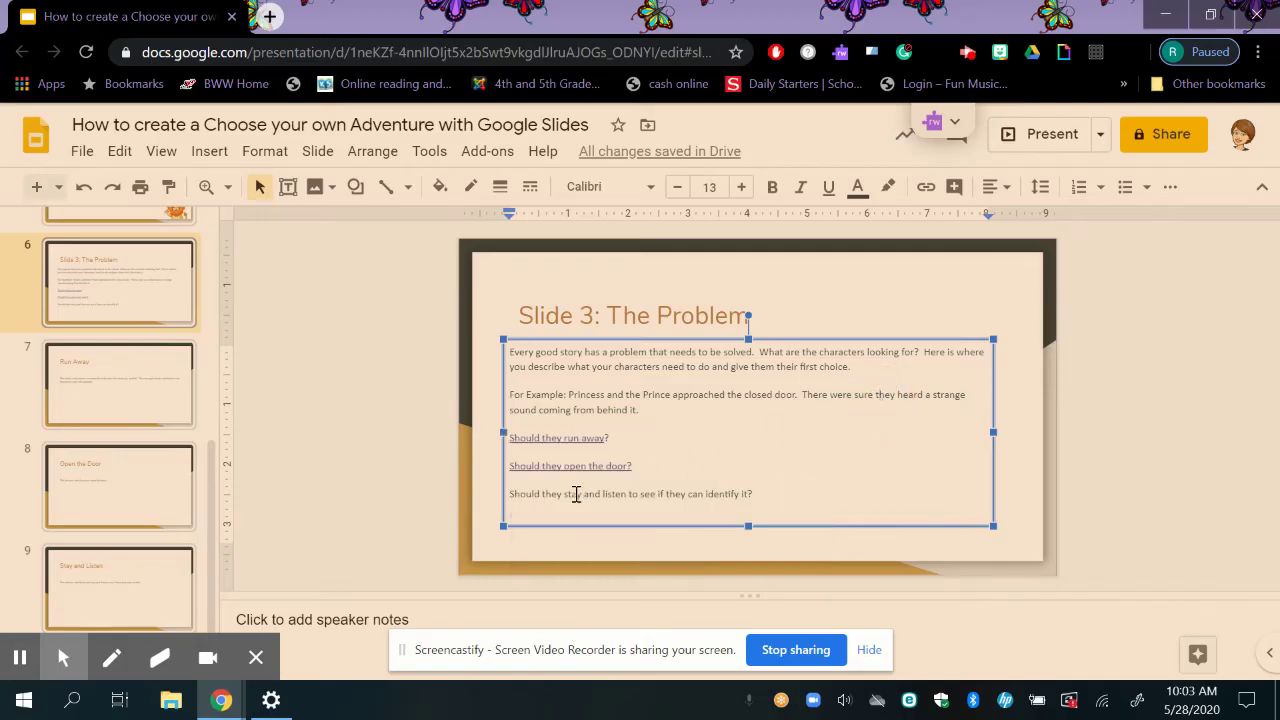
Link the text "Should they stay and listen to see if they can identify it?" on the problem slide to the last slide, Stay and Listen
key(Home)
key(shift+Right)
key(shift+Right)
key(shift+Right)
key(shift+Right)
key(shift+Right)
key(shift+Right)
key(shift+Right)
key(shift+Right)
key(shift+Right)
key(shift+Right)
key(shift+Right)
key(shift+Right)
key(shift+Right)
key(shift+Right)
key(shift+Right)
key(shift+Right)
key(shift+Right)
key(shift+Right)
key(shift+Right)
key(shift+Right)
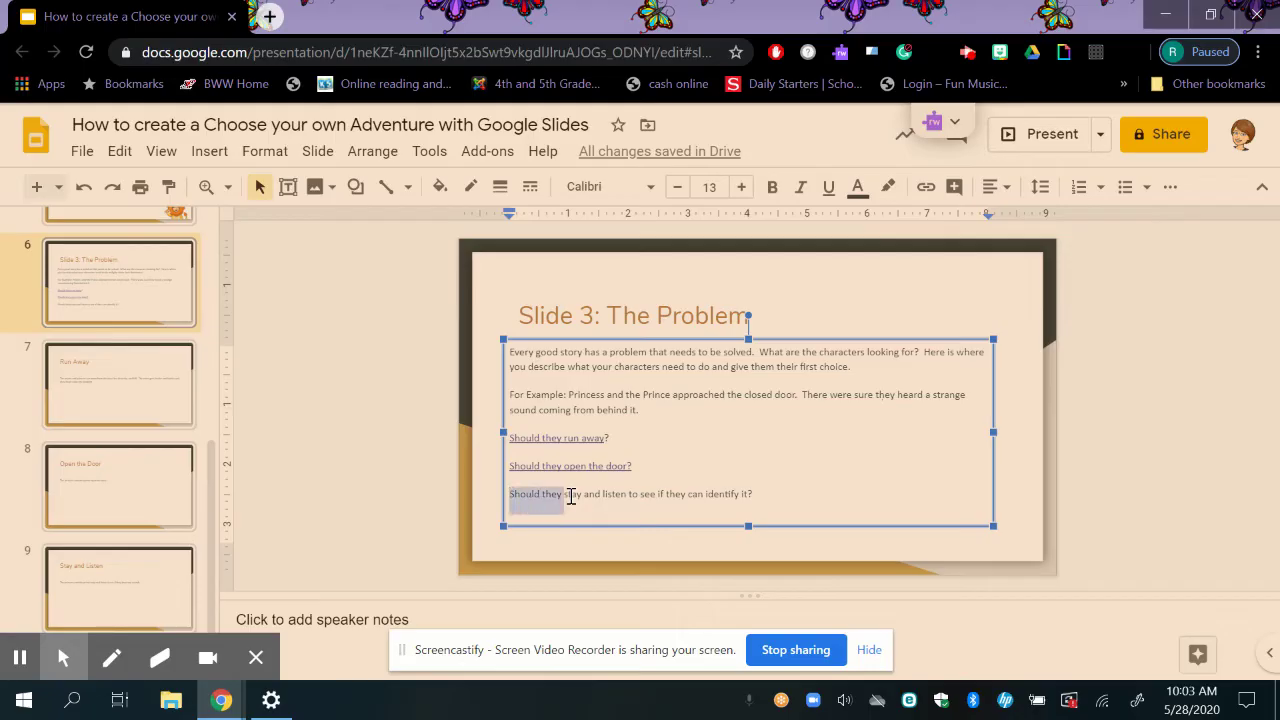
key(shift+Right)
key(shift+Right)
key(shift+Right)
key(shift+Right)
key(shift+Right)
key(shift+Right)
key(shift+Right)
key(shift+Right)
key(shift+Right)
key(shift+Right)
key(shift+Right)
key(shift+Right)
key(shift+Right)
key(shift+Right)
key(shift+Right)
key(shift+Right)
key(shift+Right)
key(shift+Right)
key(shift+Right)
key(shift+Right)
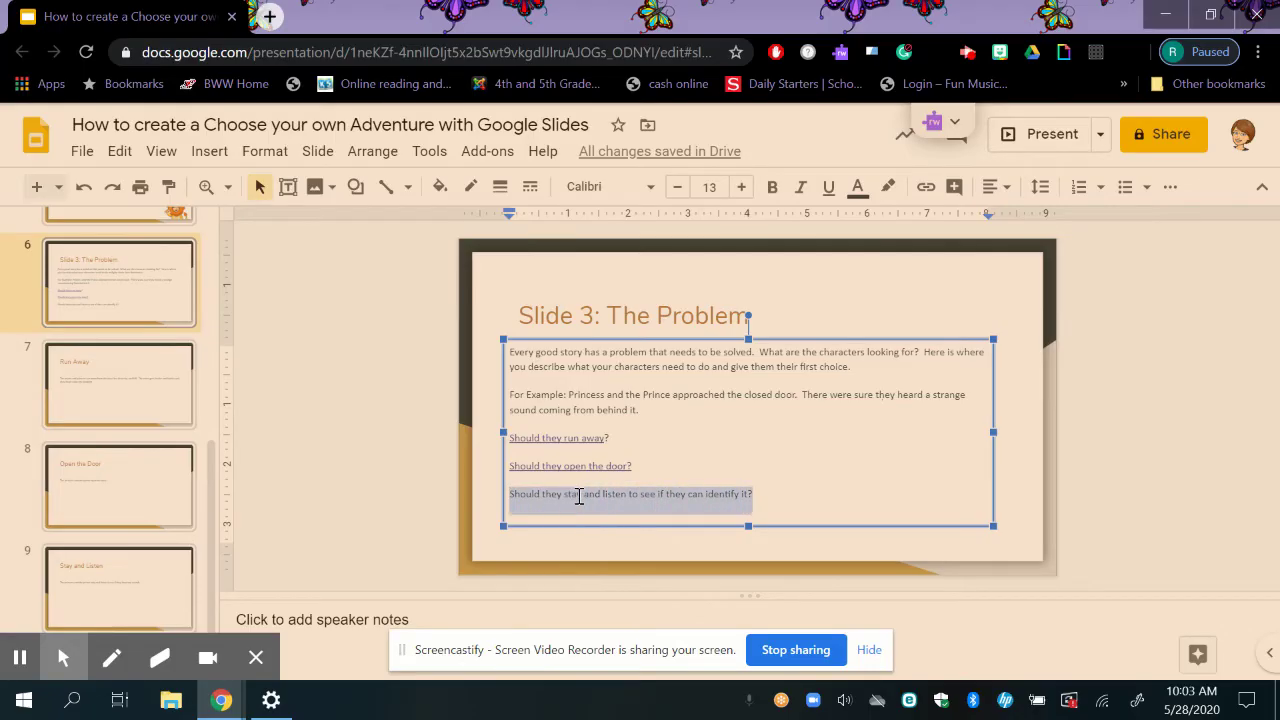
right_click(578, 496)
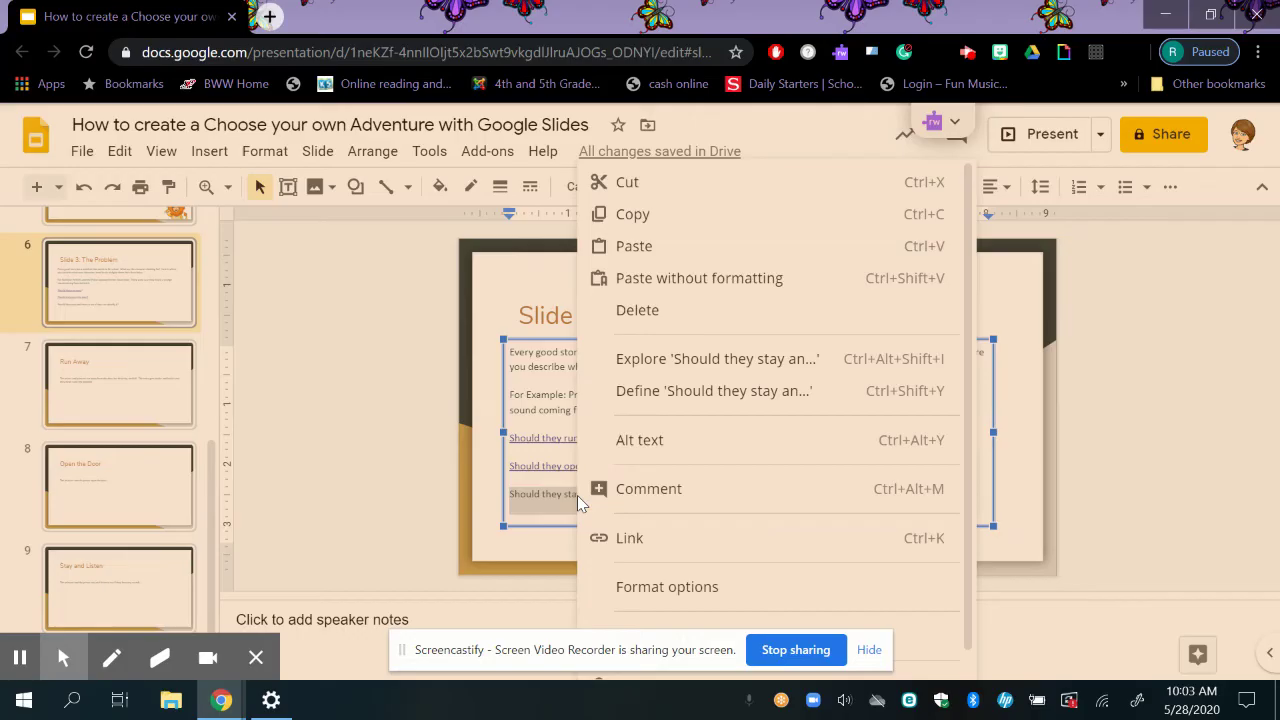
click(628, 540)
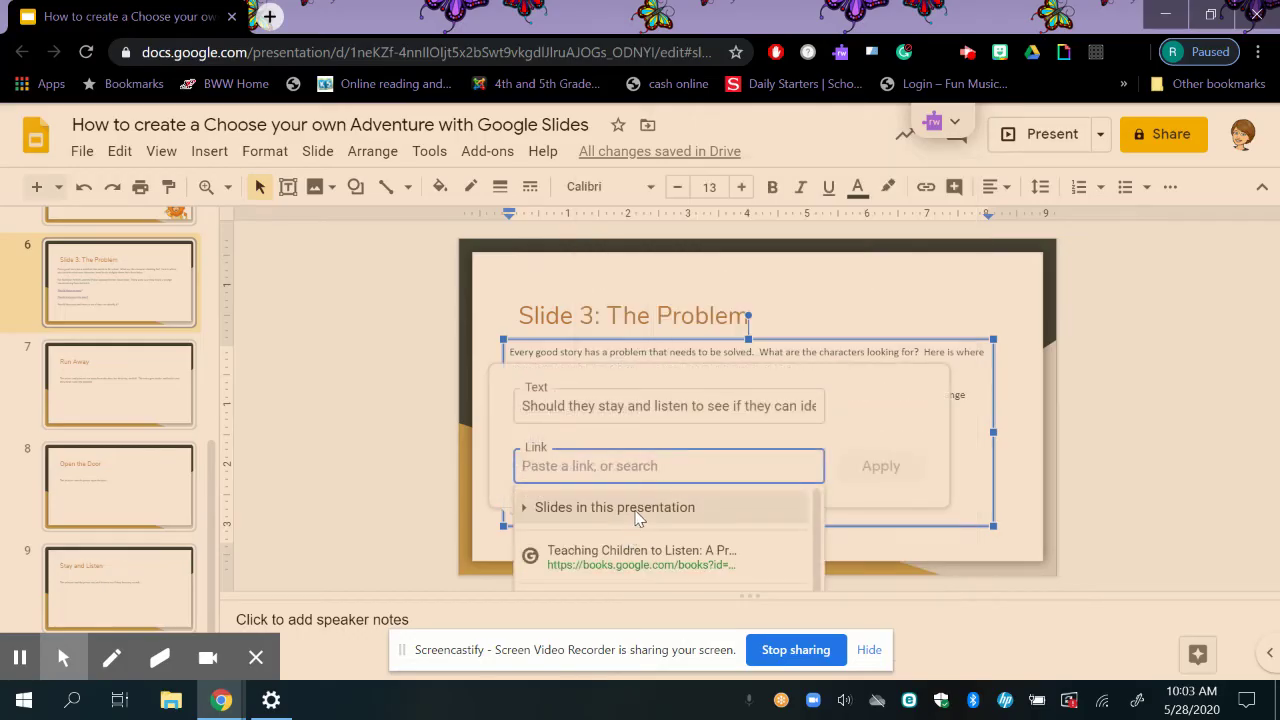
click(637, 510)
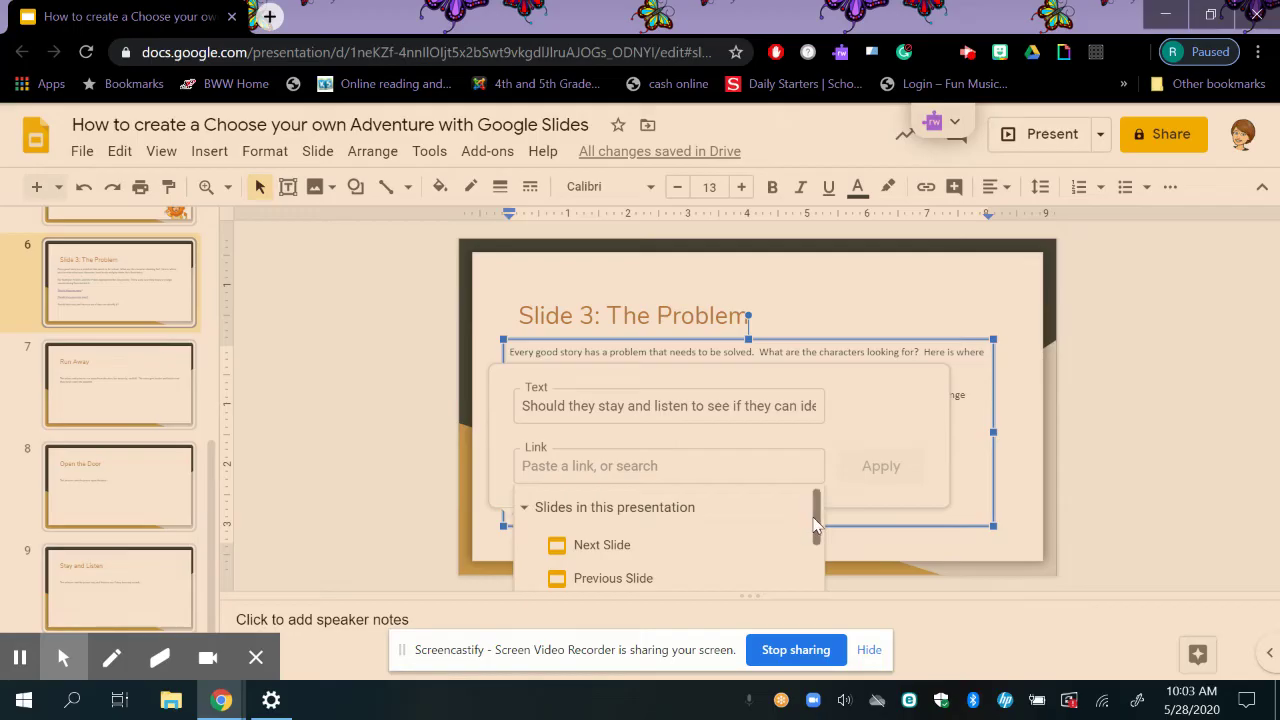
drag(815, 516, 820, 555)
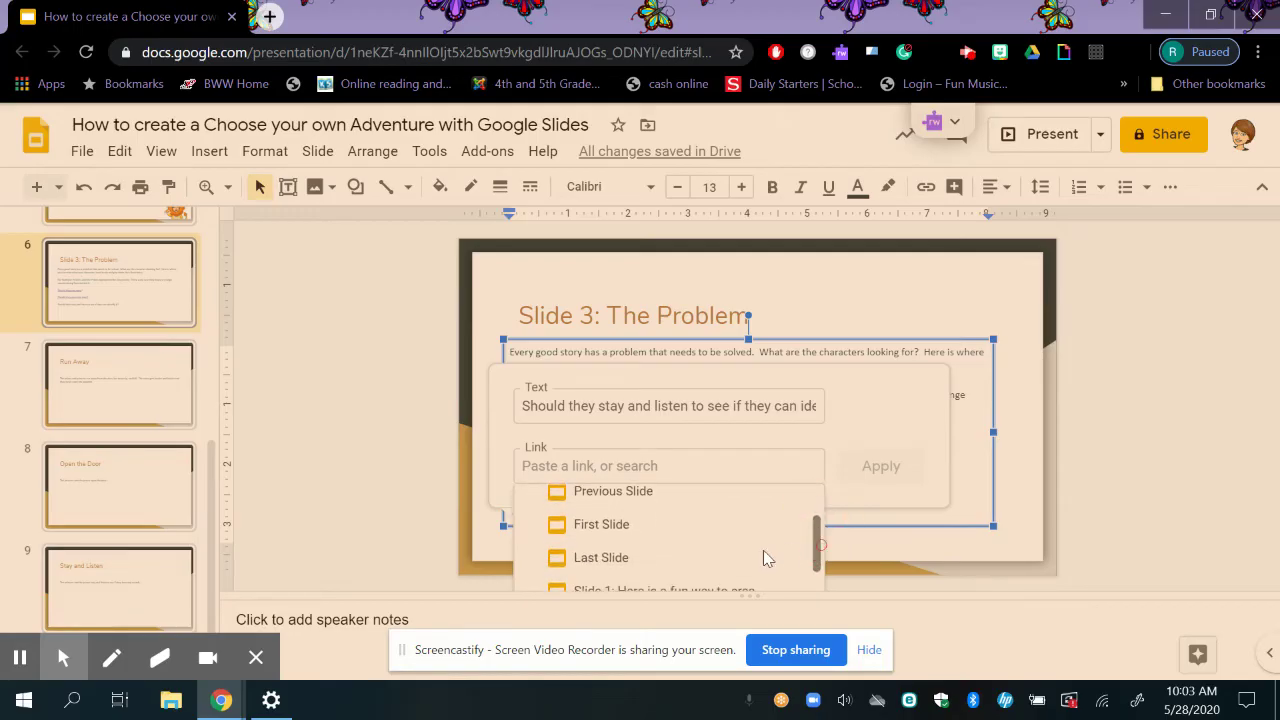
click(729, 559)
click(893, 468)
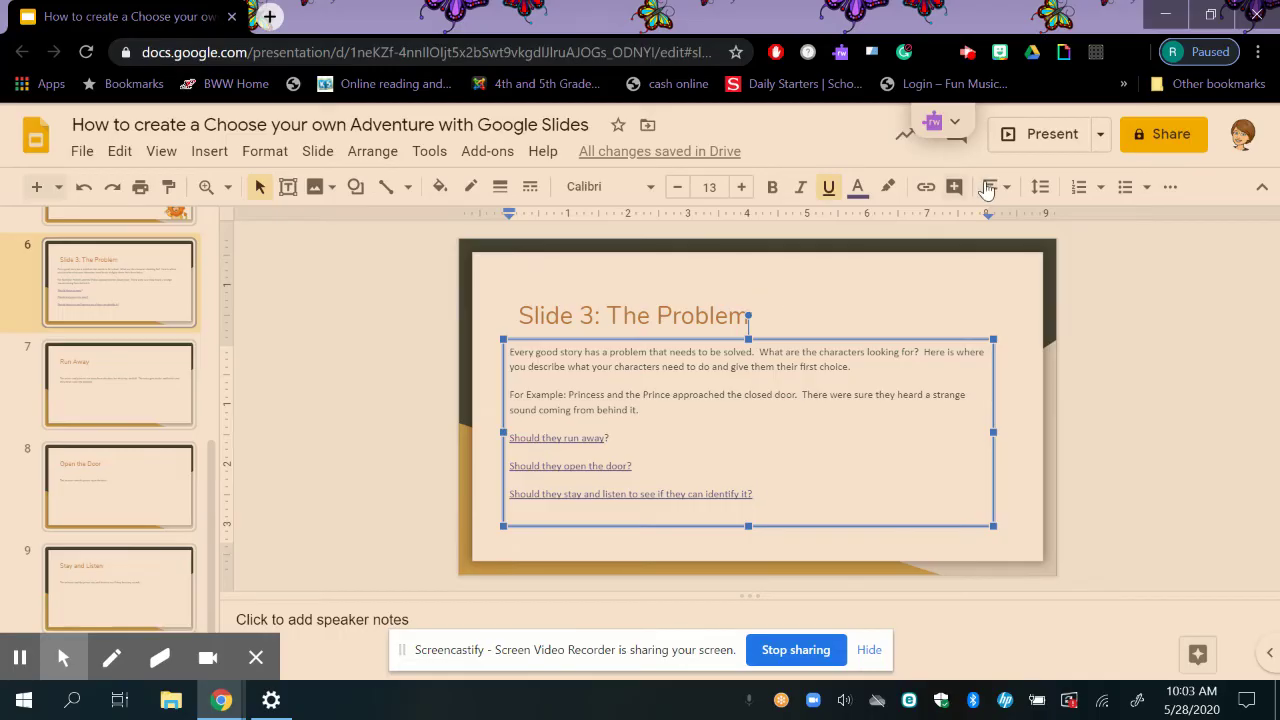
Present from the problem slide and test the "Should they run away" and "Should they open the door?" links, returning to the problem slide after each
click(1033, 140)
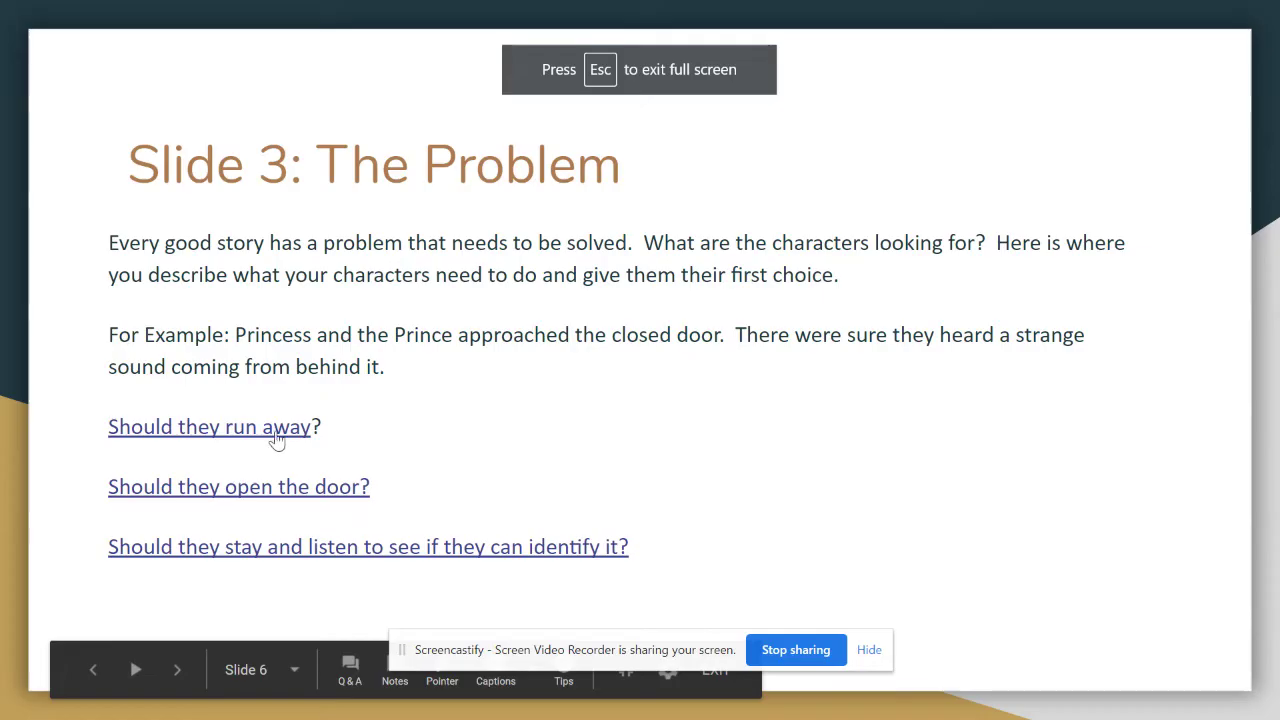
click(275, 432)
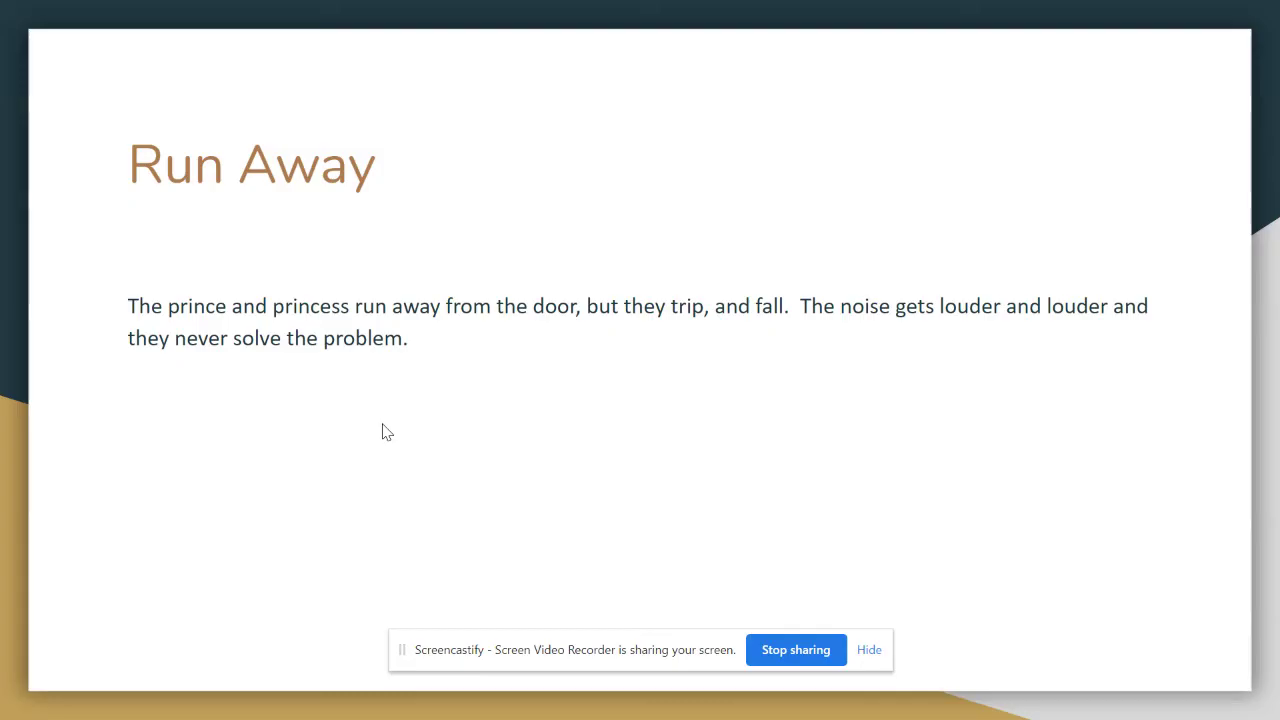
key(alt+Left)
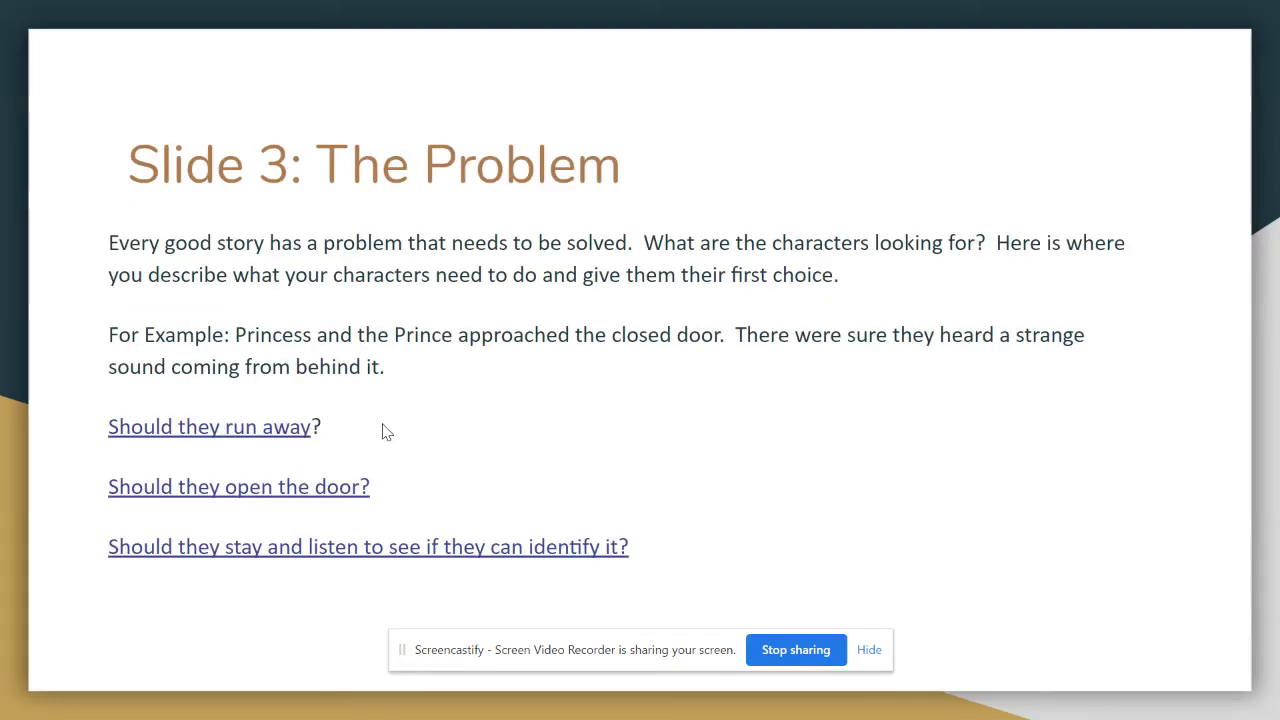
click(287, 490)
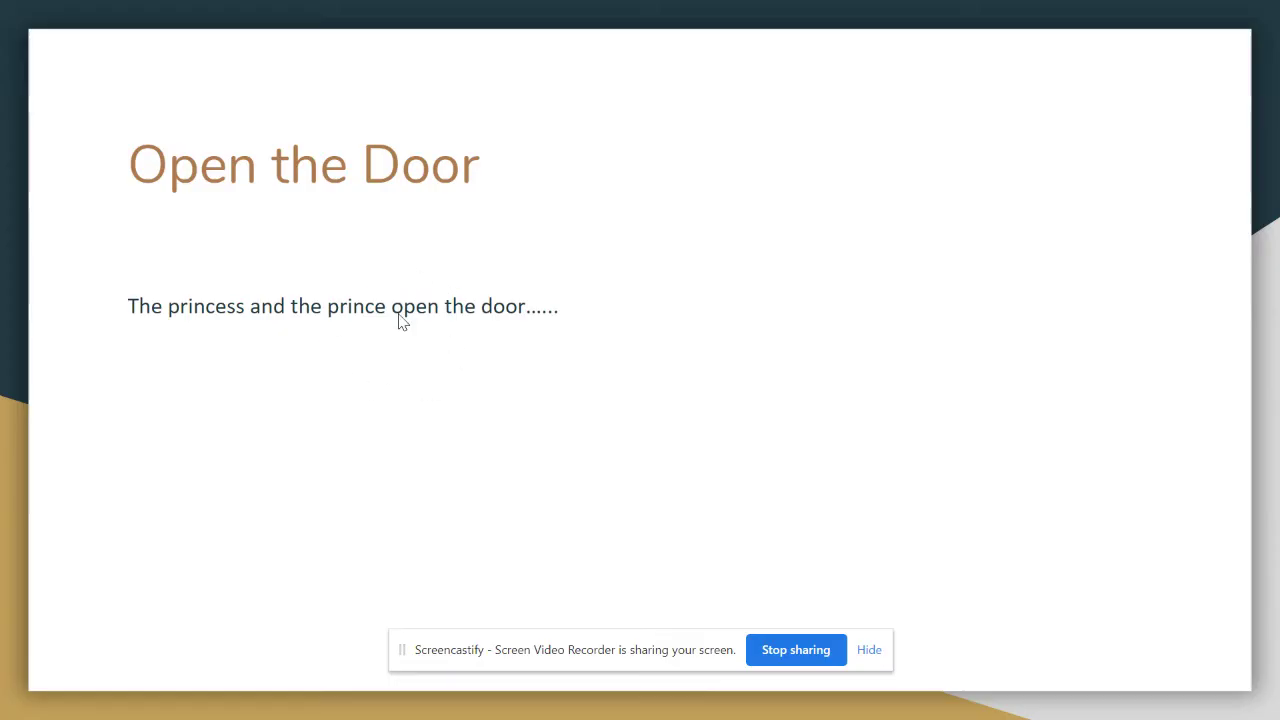
key(Right)
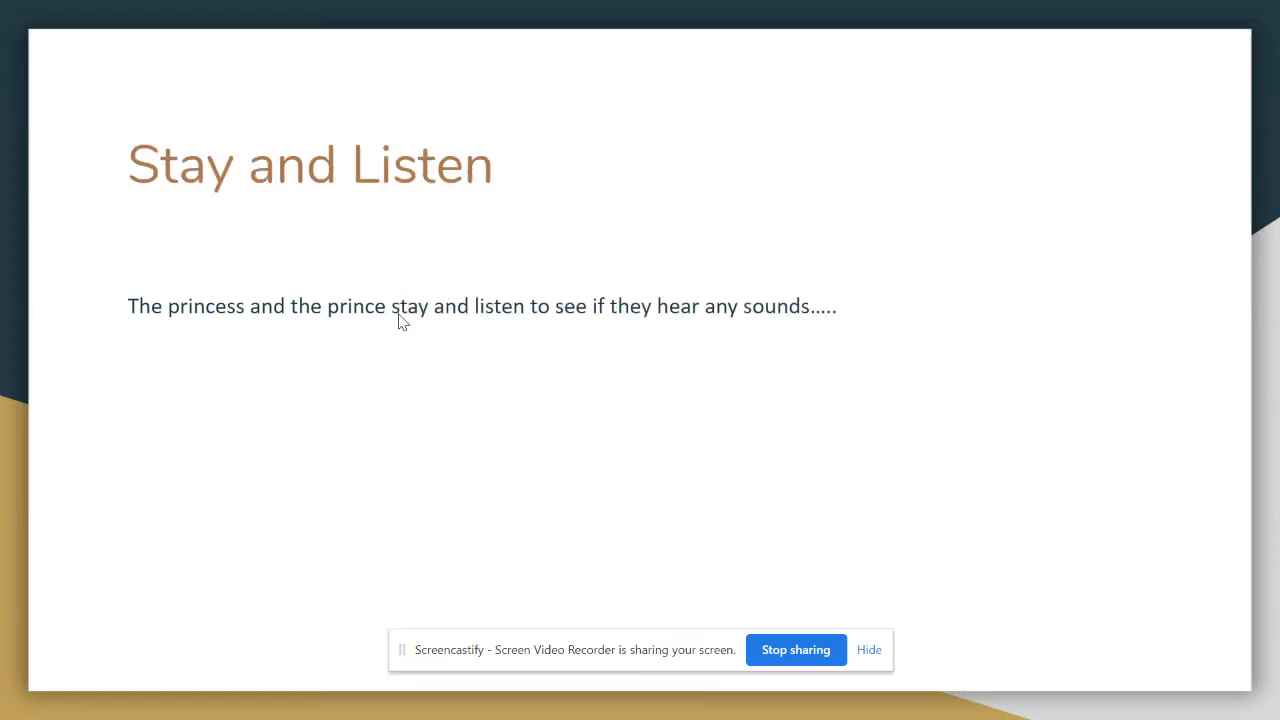
key(Left)
key(Left)
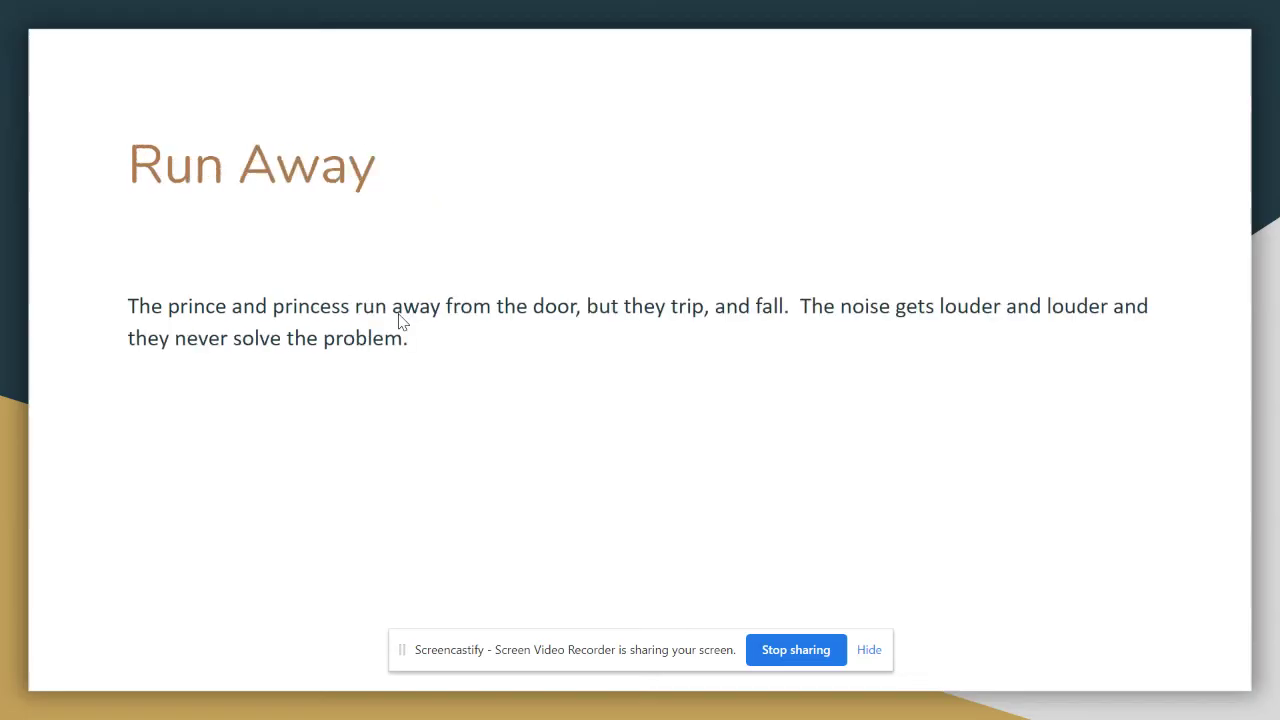
key(Left)
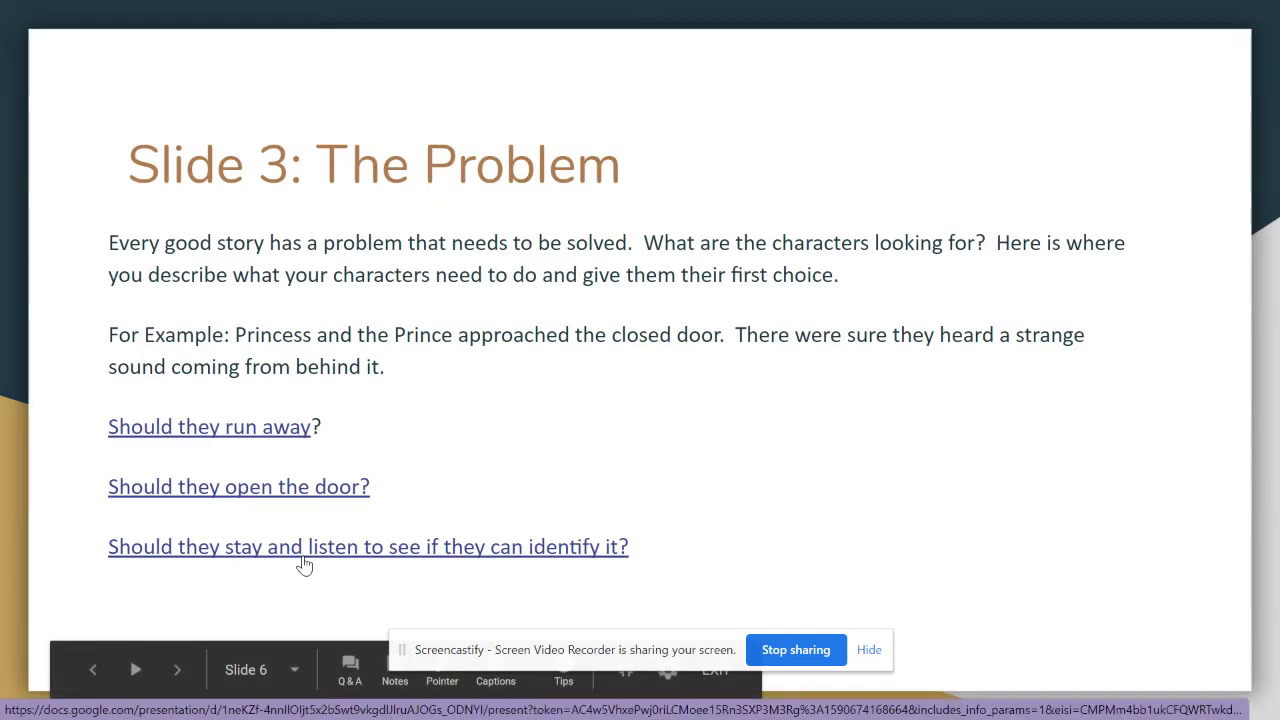
key(Escape)
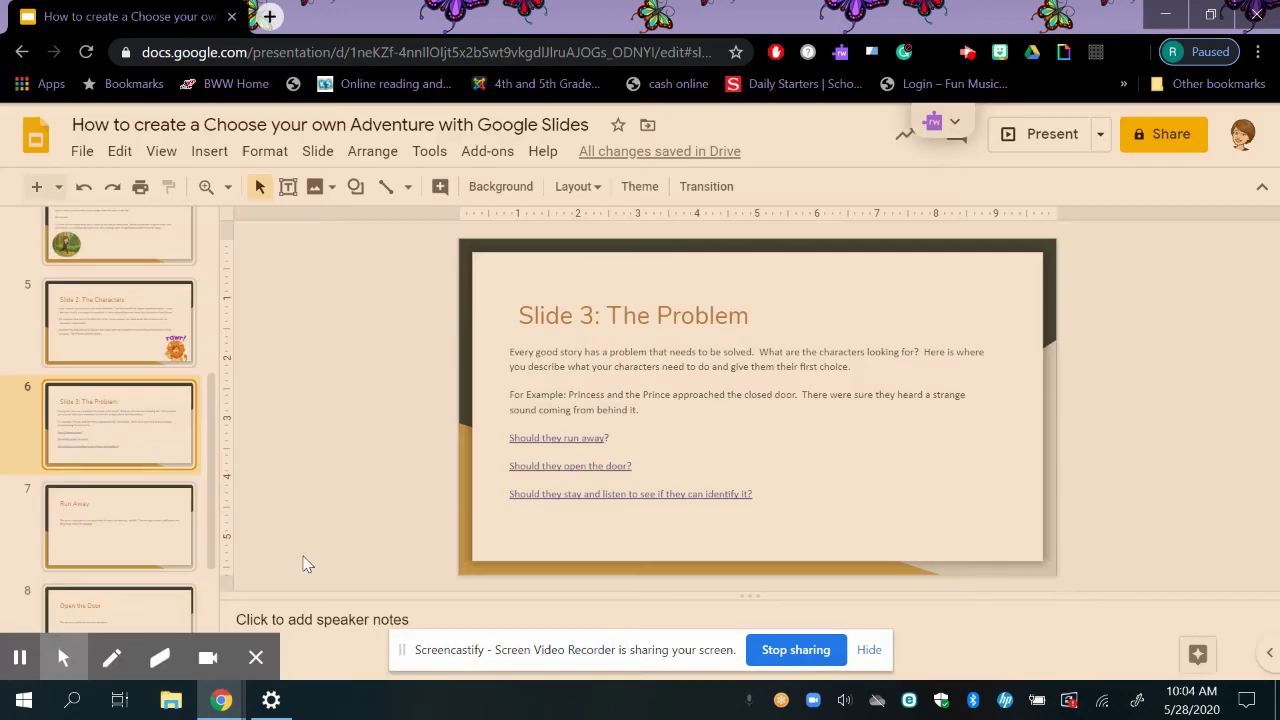
On the Run Away slide, add the text "Go back" after the last sentence of the story
click(156, 517)
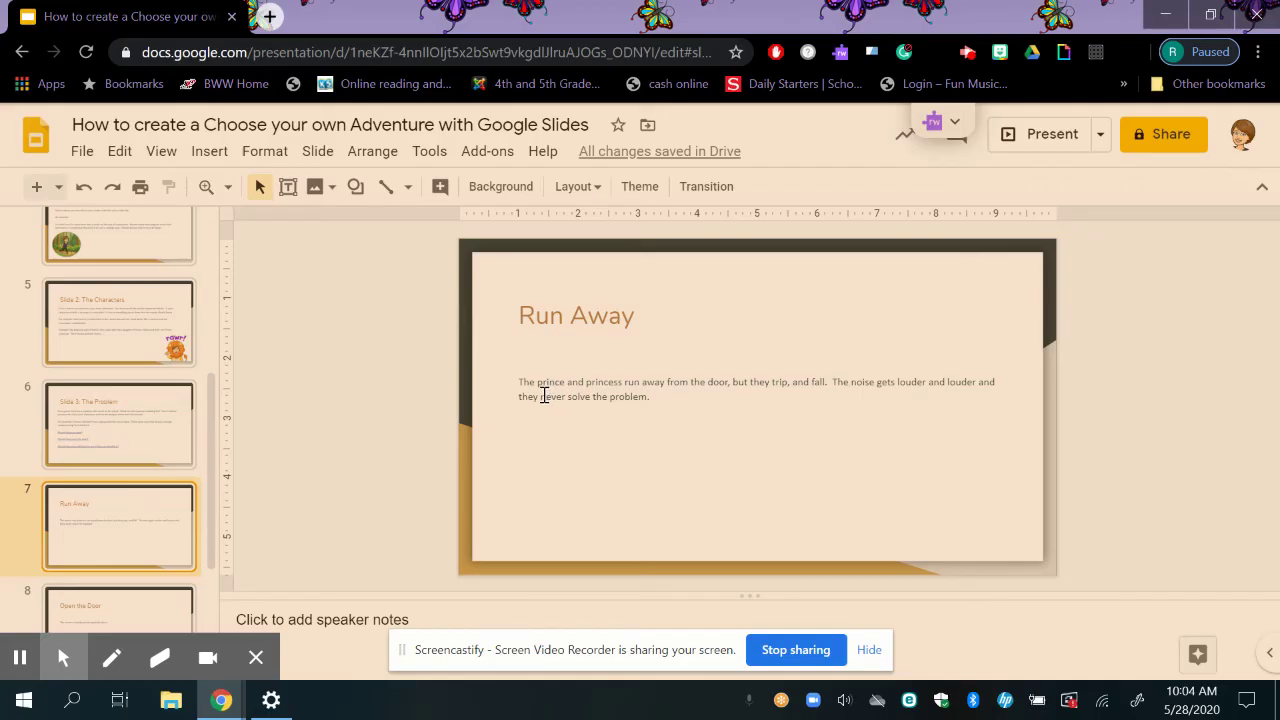
click(657, 396)
text(No back)
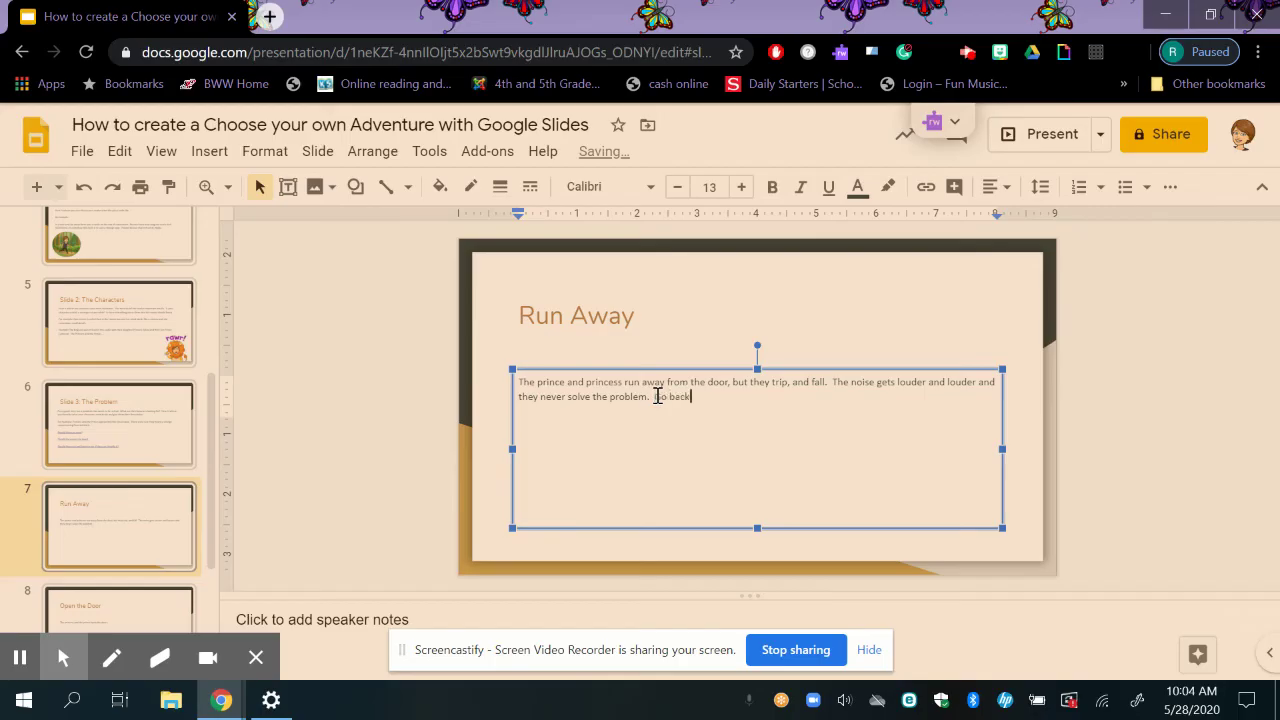
Link the "Go back" text on the Run Away slide to Slide 6: Slide 3: The Problem
drag(655, 397, 693, 399)
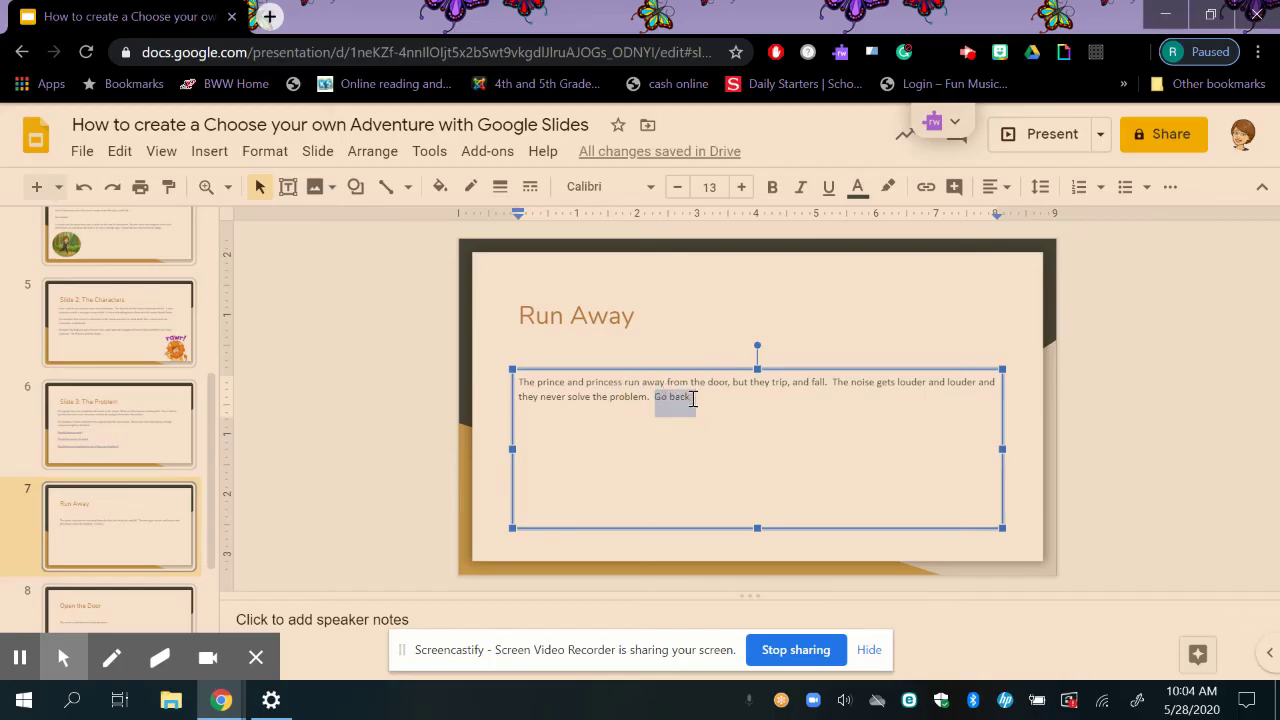
right_click(671, 403)
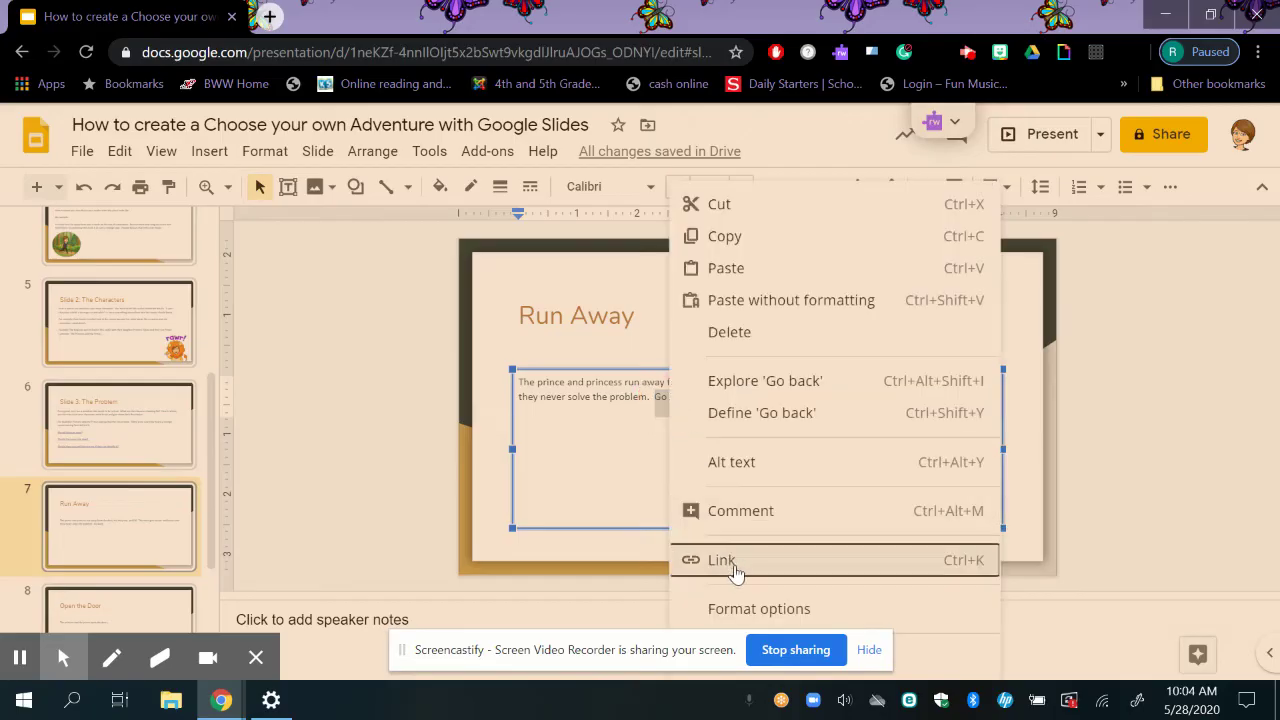
click(735, 570)
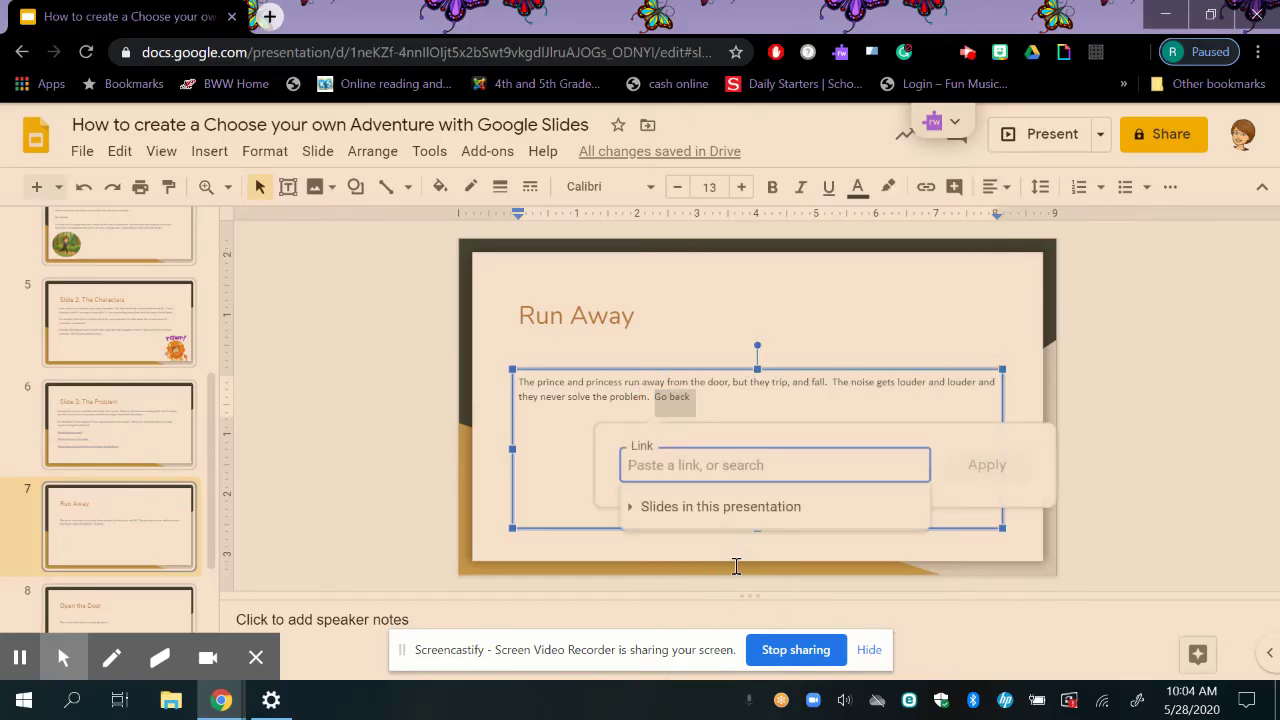
click(757, 493)
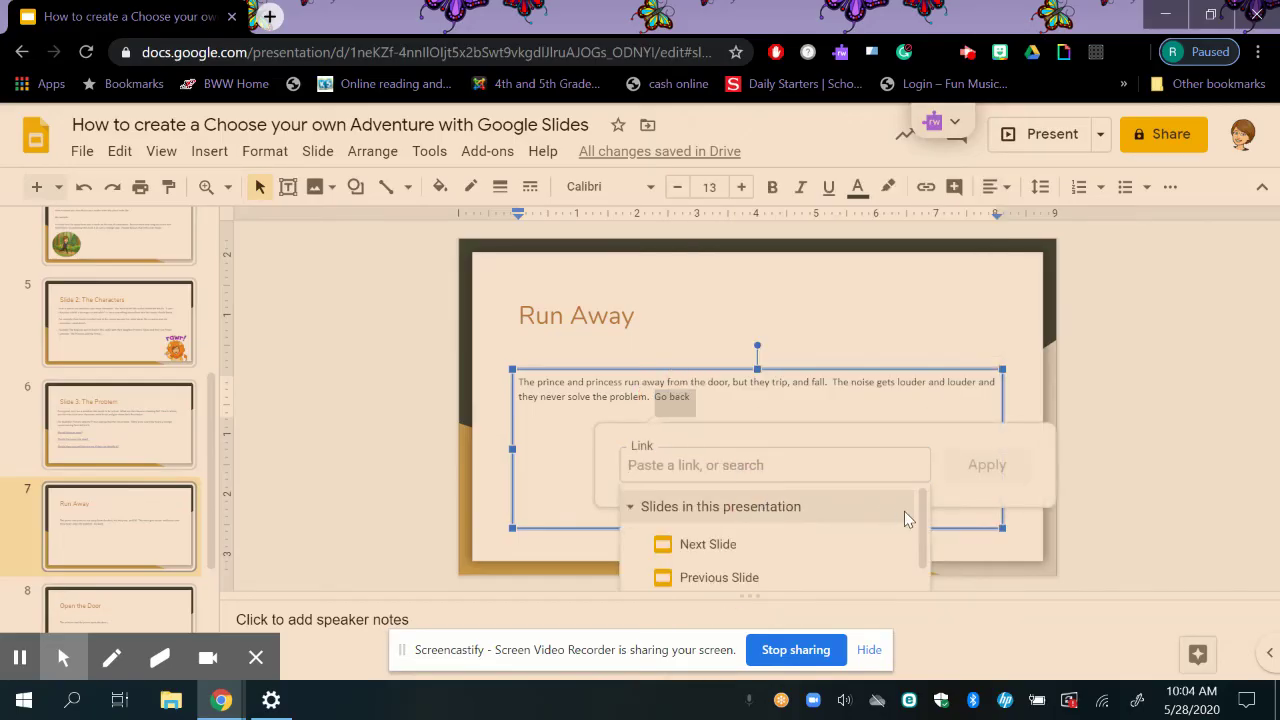
drag(921, 514, 925, 635)
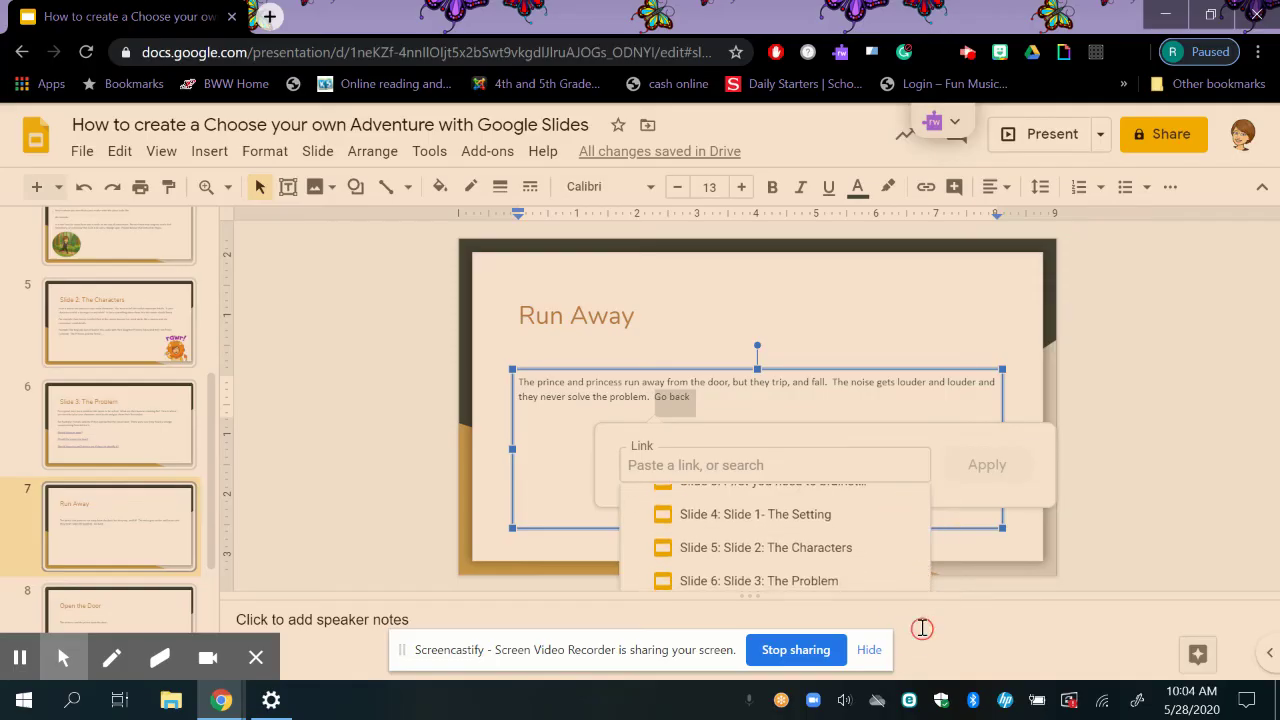
click(837, 583)
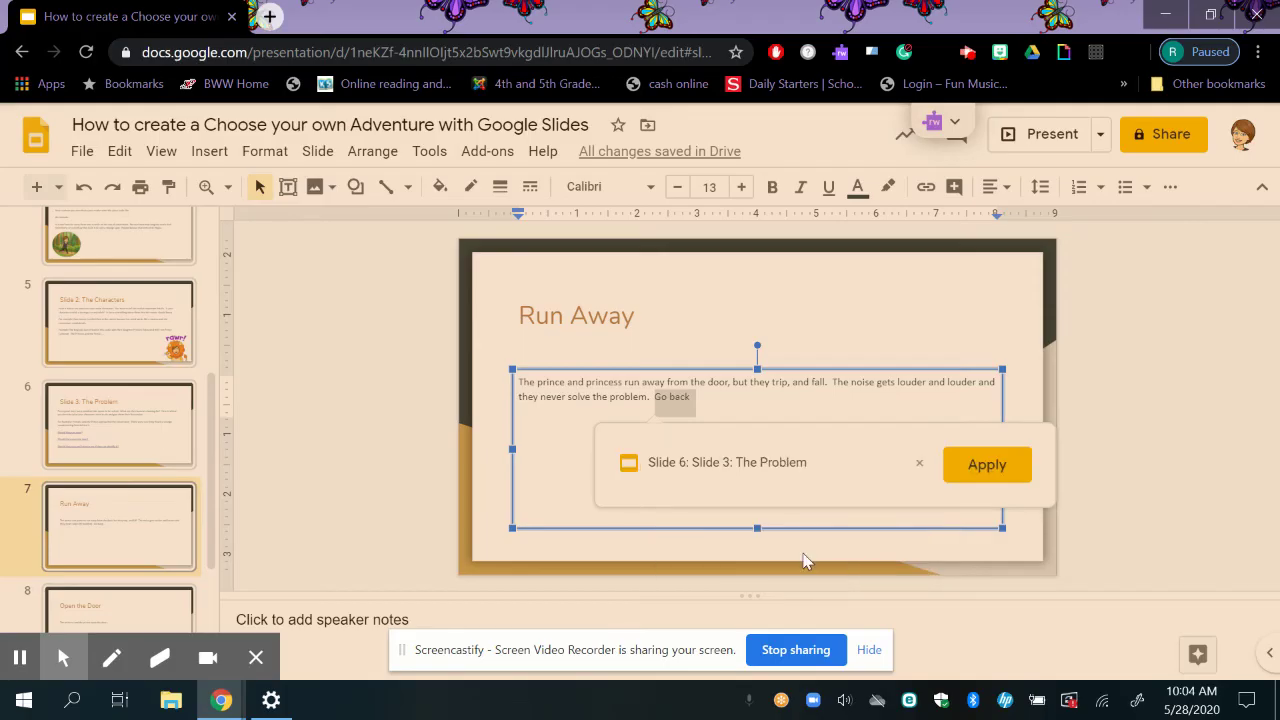
click(992, 464)
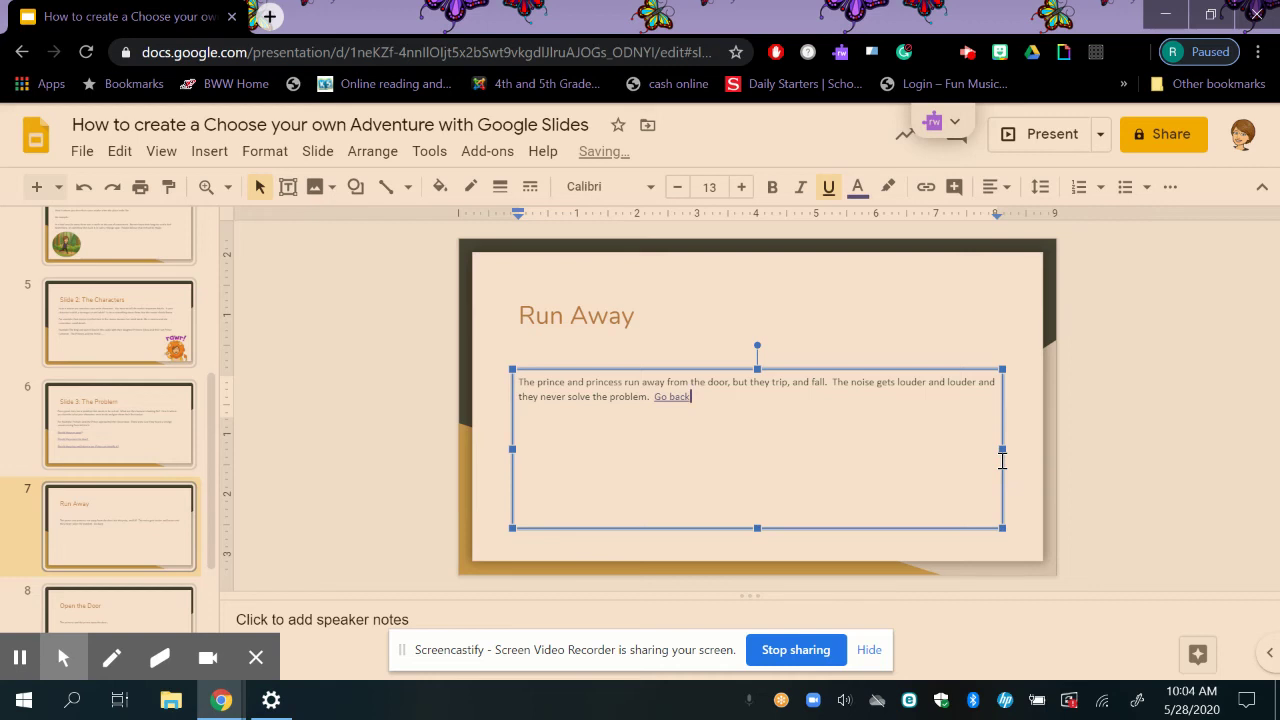
Present from the problem slide and test the "Should they run away" link and the "Go back" link, and end the presentation
click(137, 420)
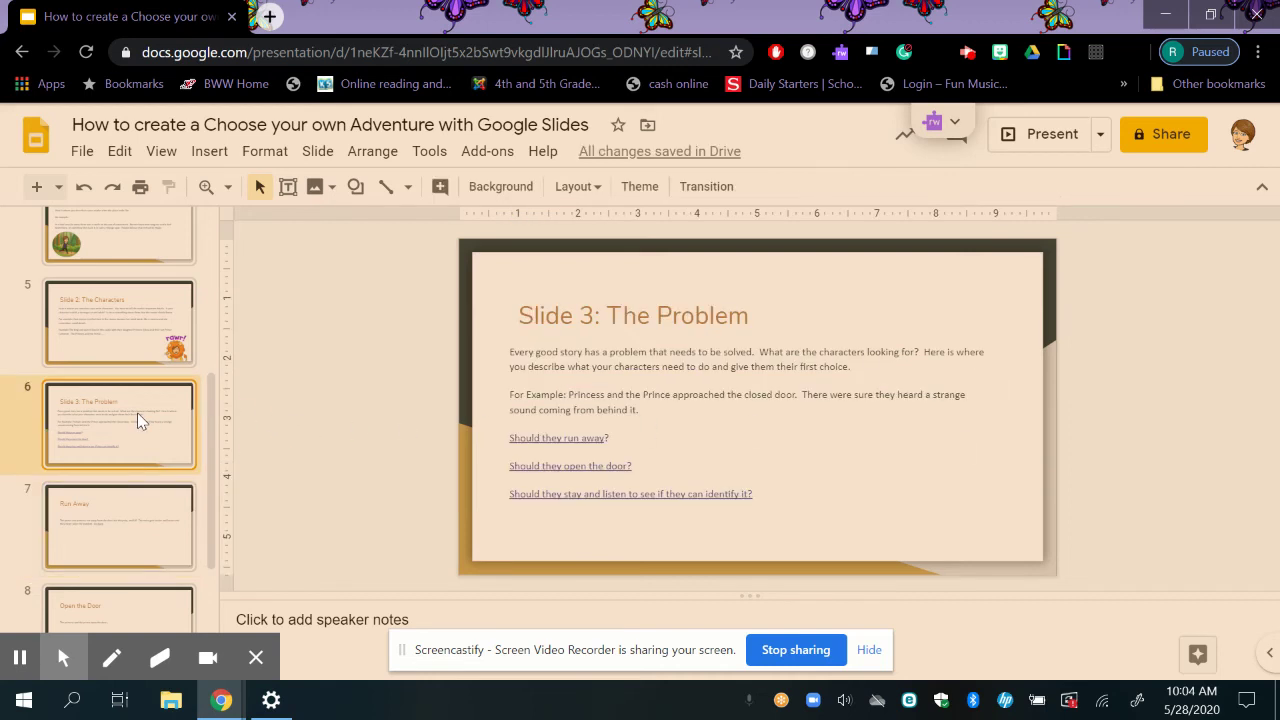
click(117, 324)
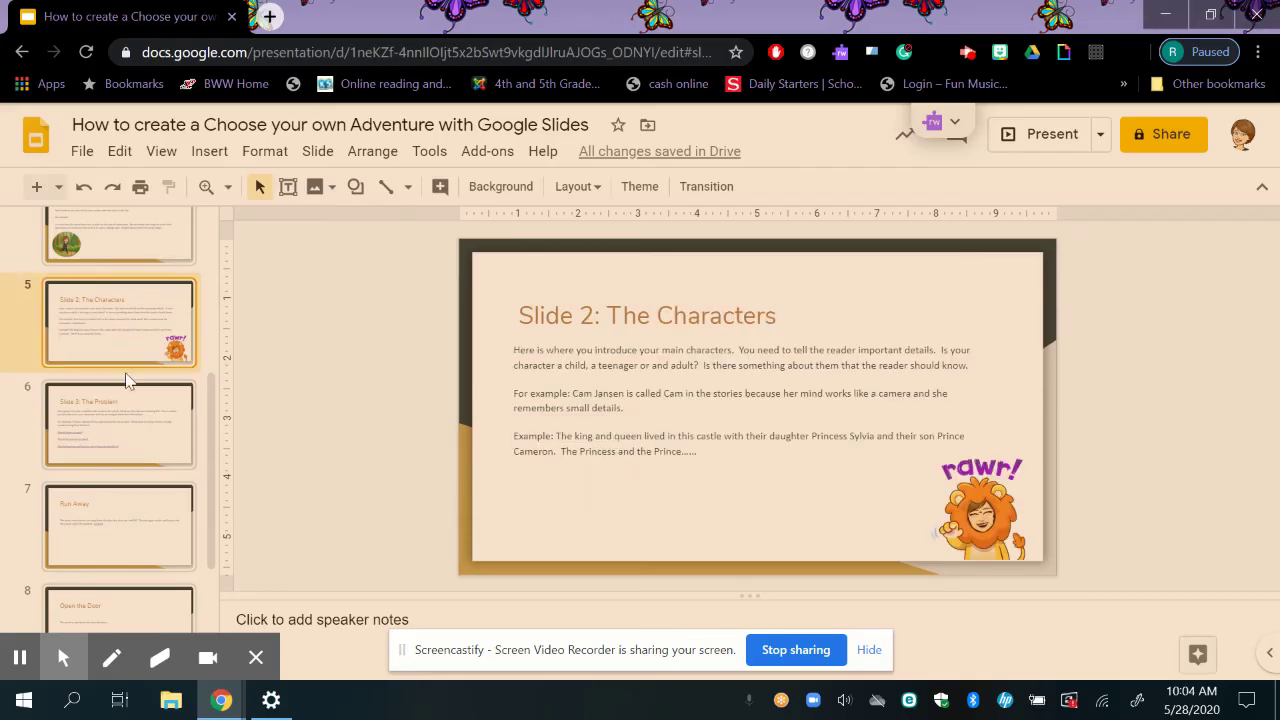
click(137, 458)
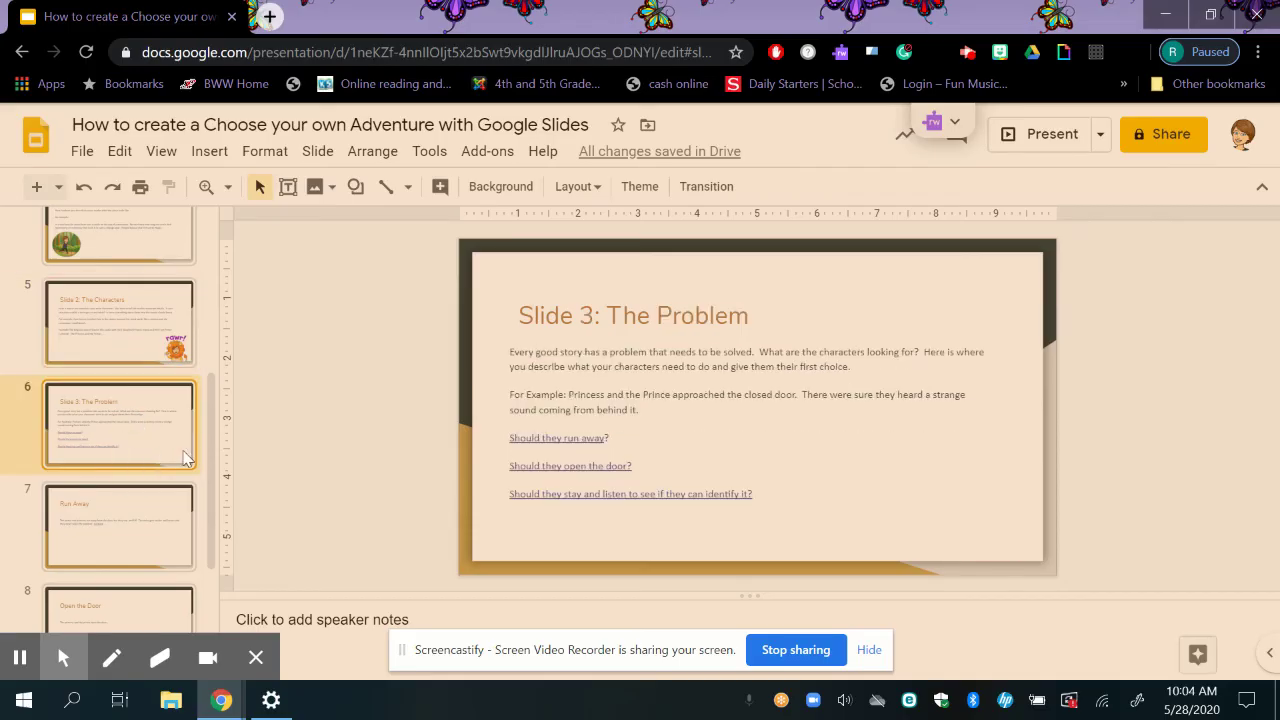
click(1022, 130)
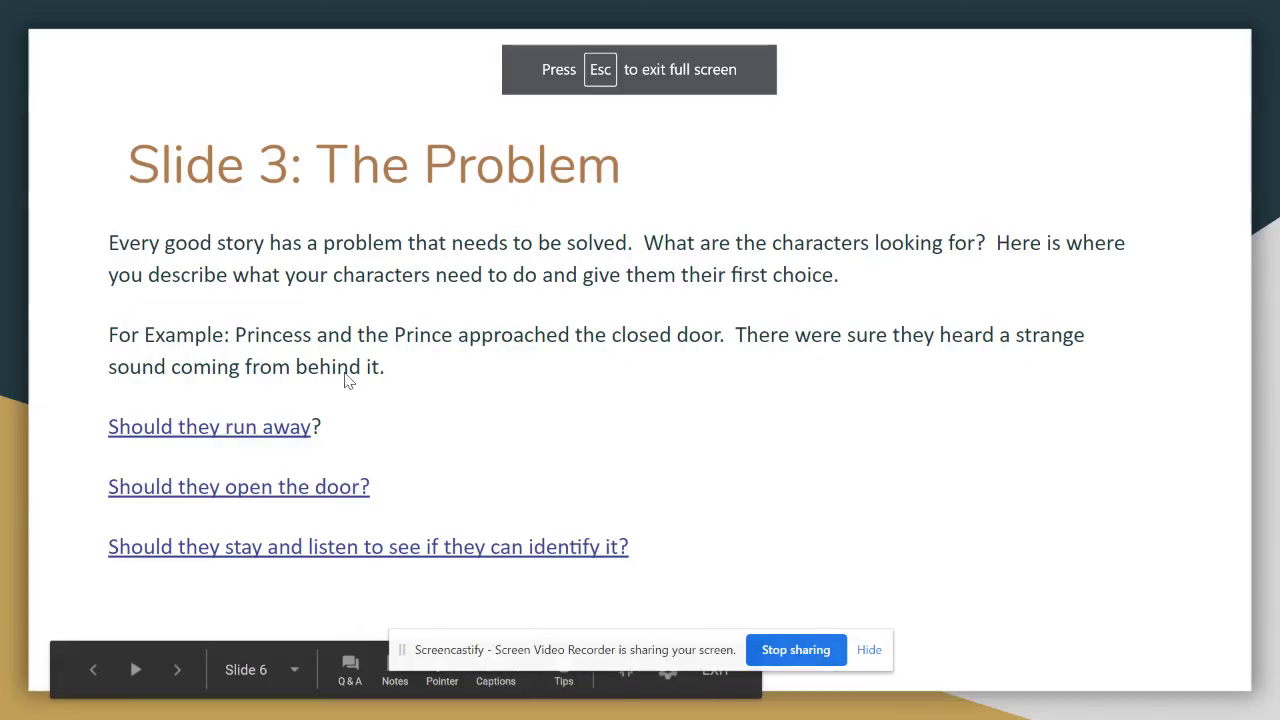
click(272, 428)
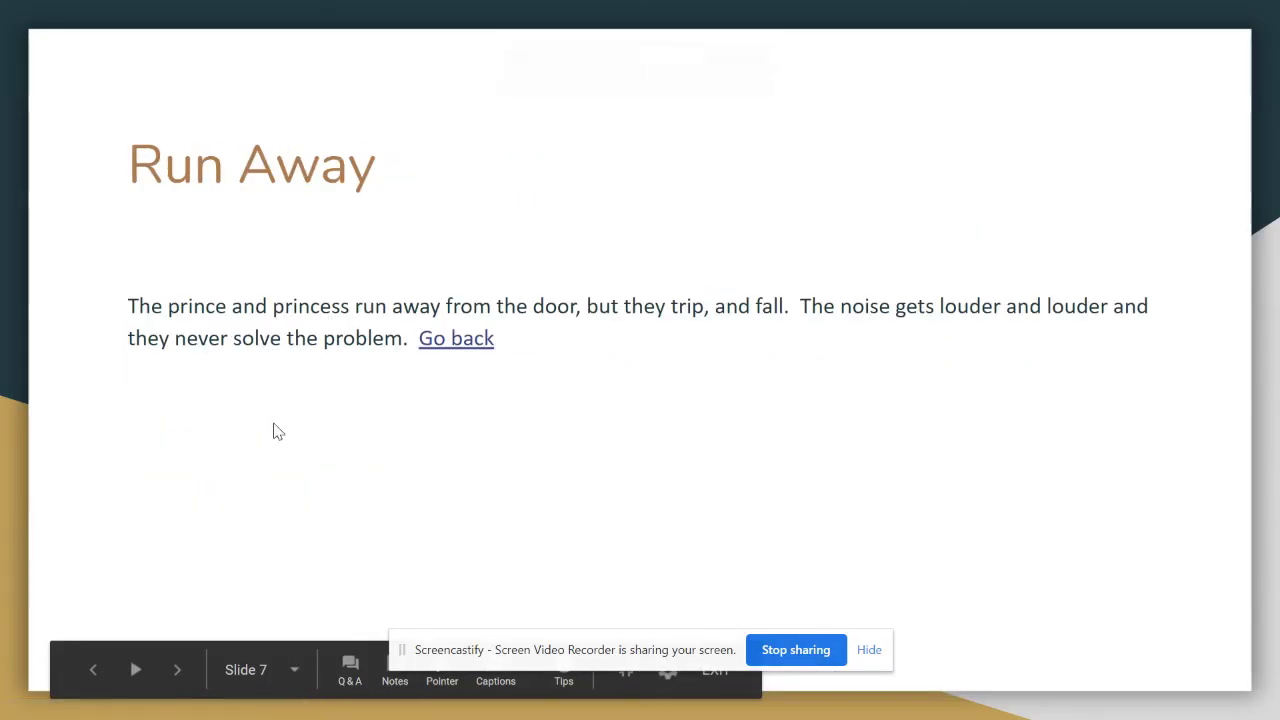
click(462, 339)
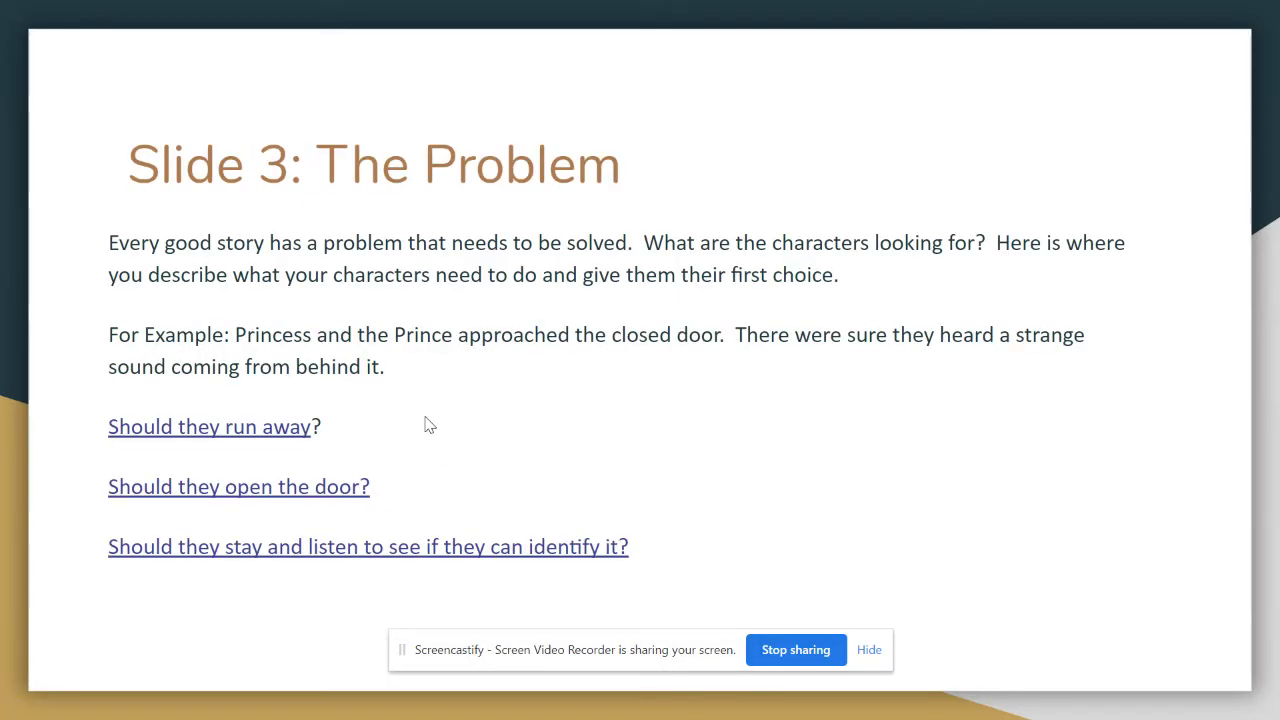
key(Escape)
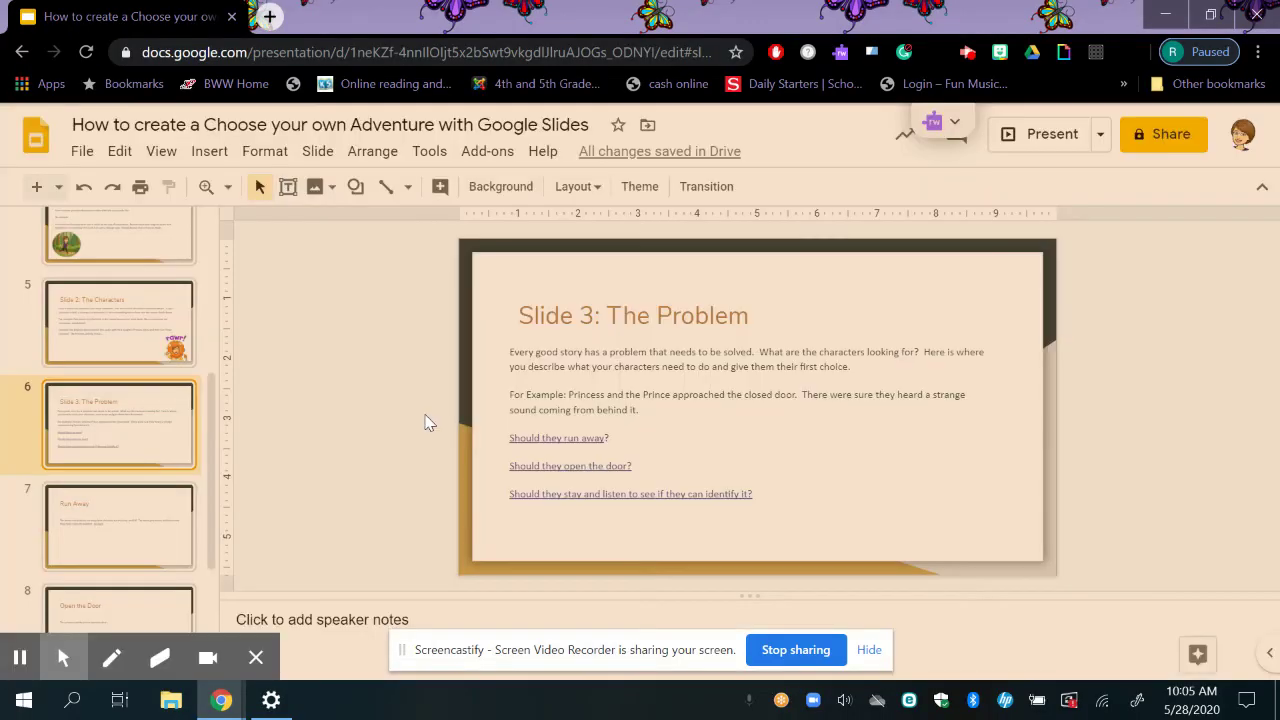
On the Open the Door slide, add the text "Go back" after the sentence about opening the door
drag(211, 466, 213, 540)
click(137, 482)
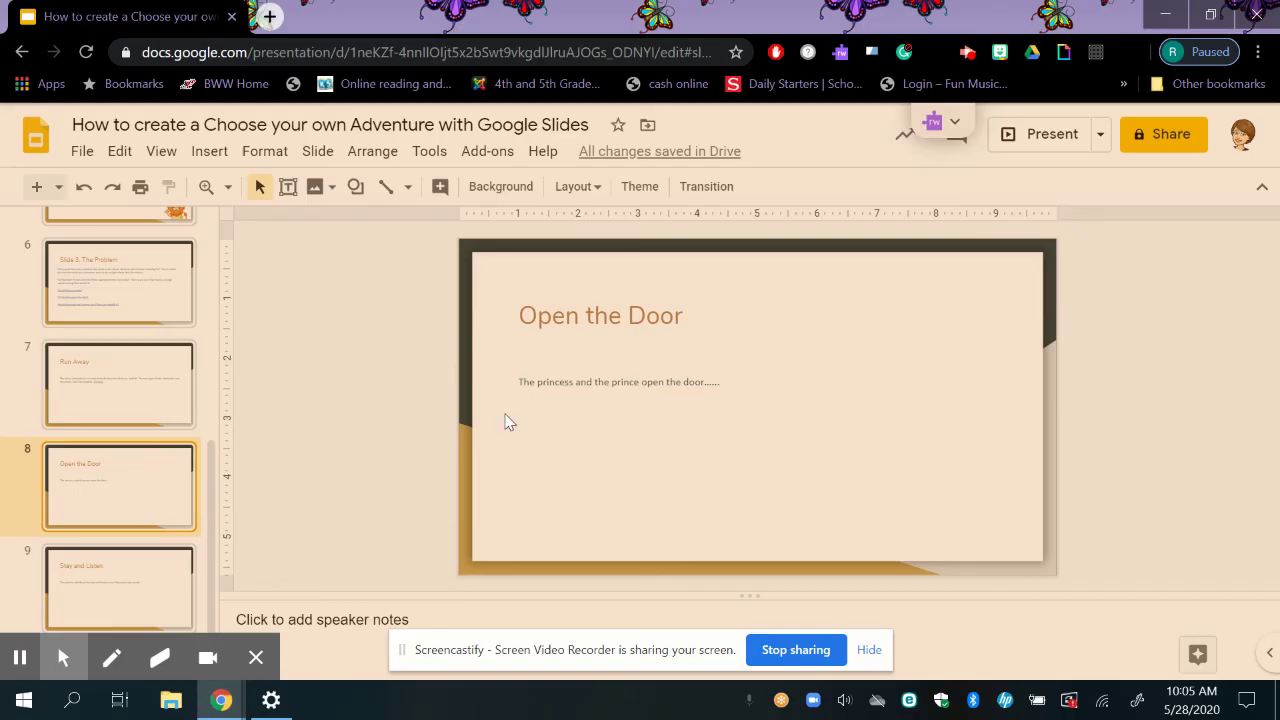
click(701, 381)
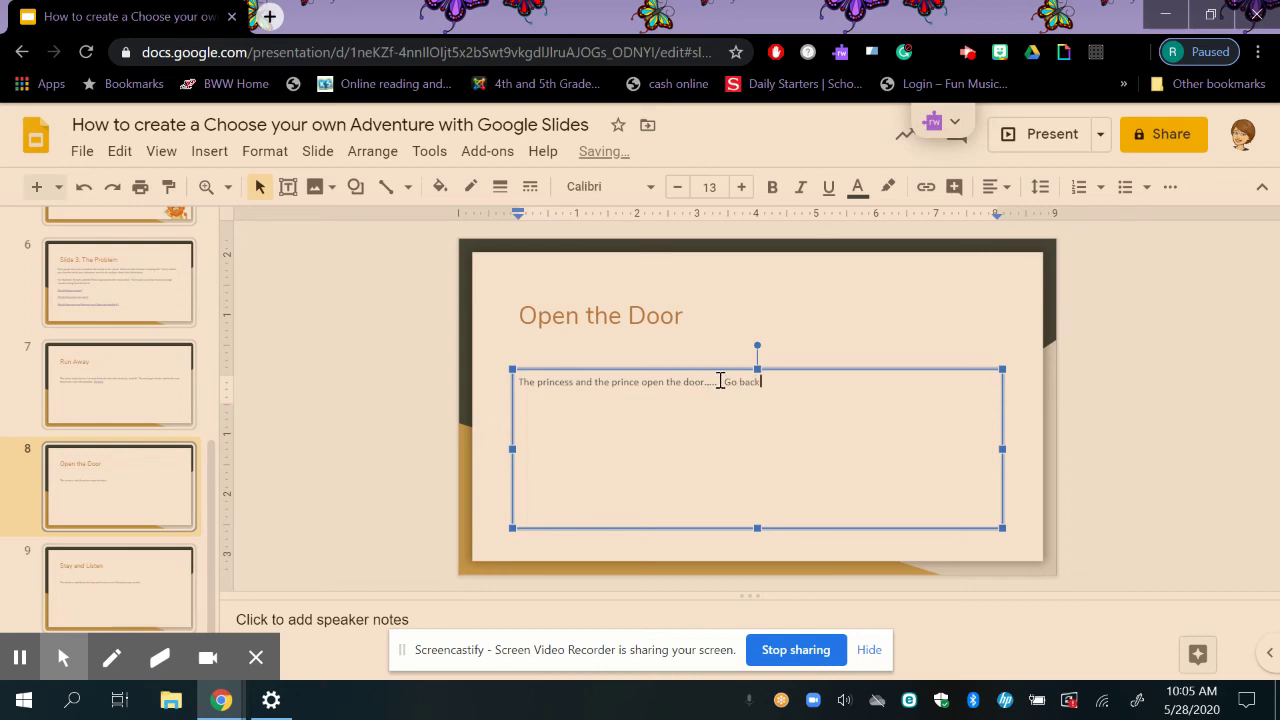
text(Go back)
Link the "Go back" text on the Open the Door slide to Slide 6: Slide 3: The Problem
drag(720, 381, 755, 386)
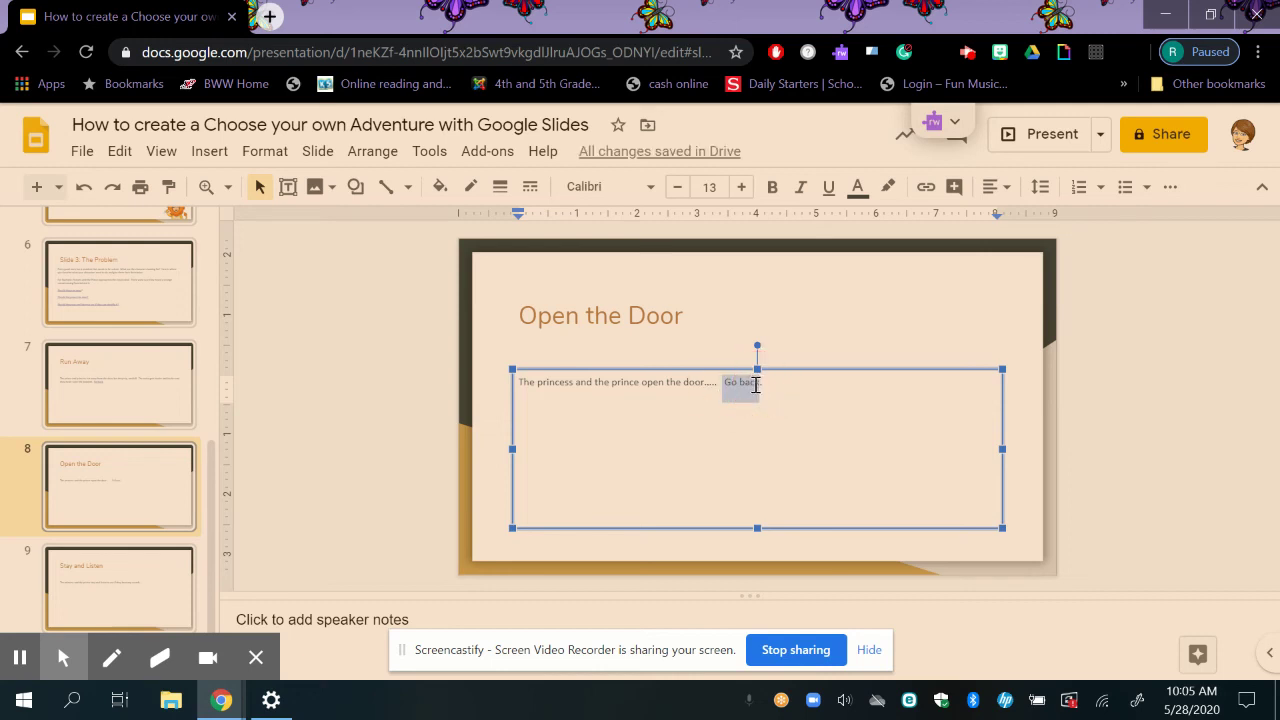
right_click(750, 383)
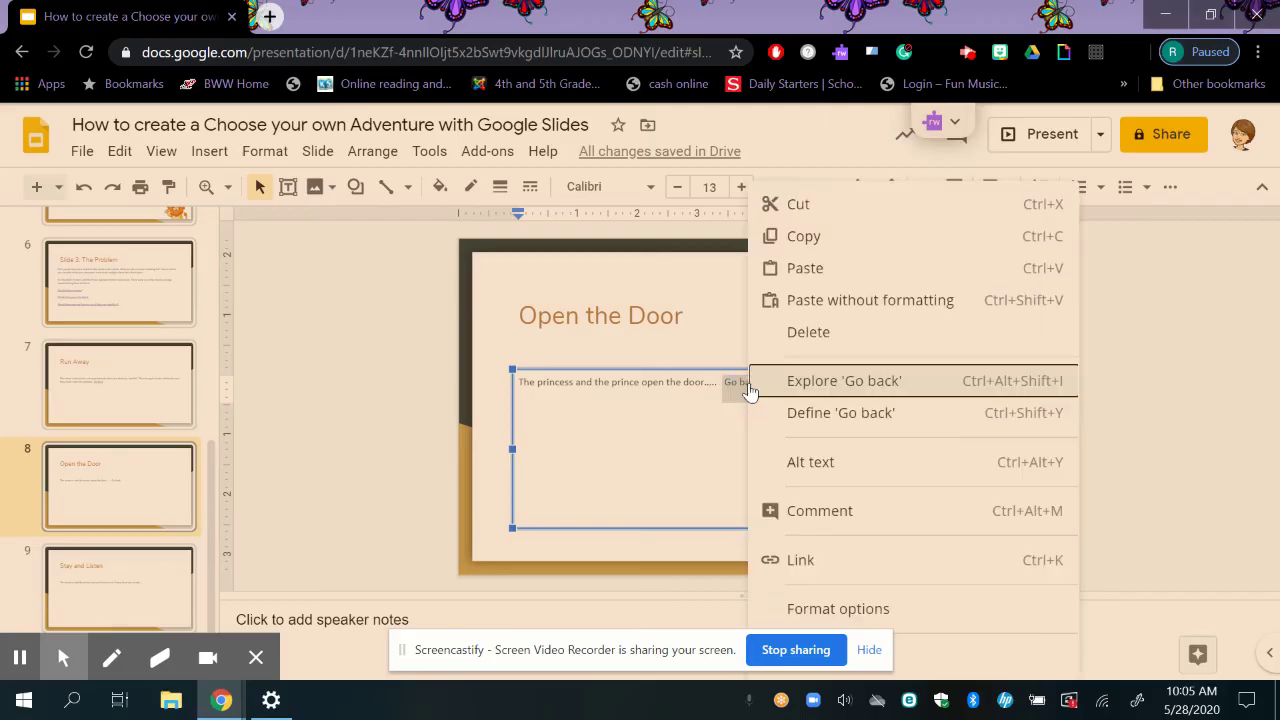
click(797, 556)
click(823, 550)
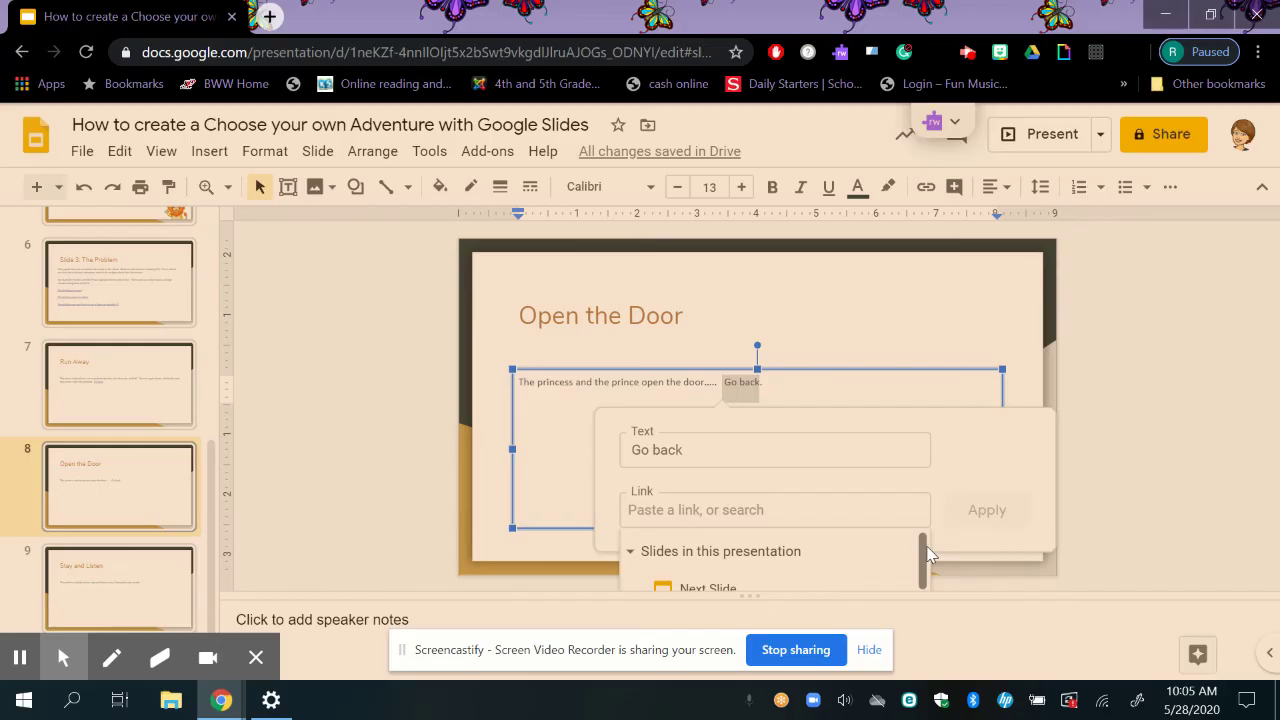
drag(923, 555, 922, 607)
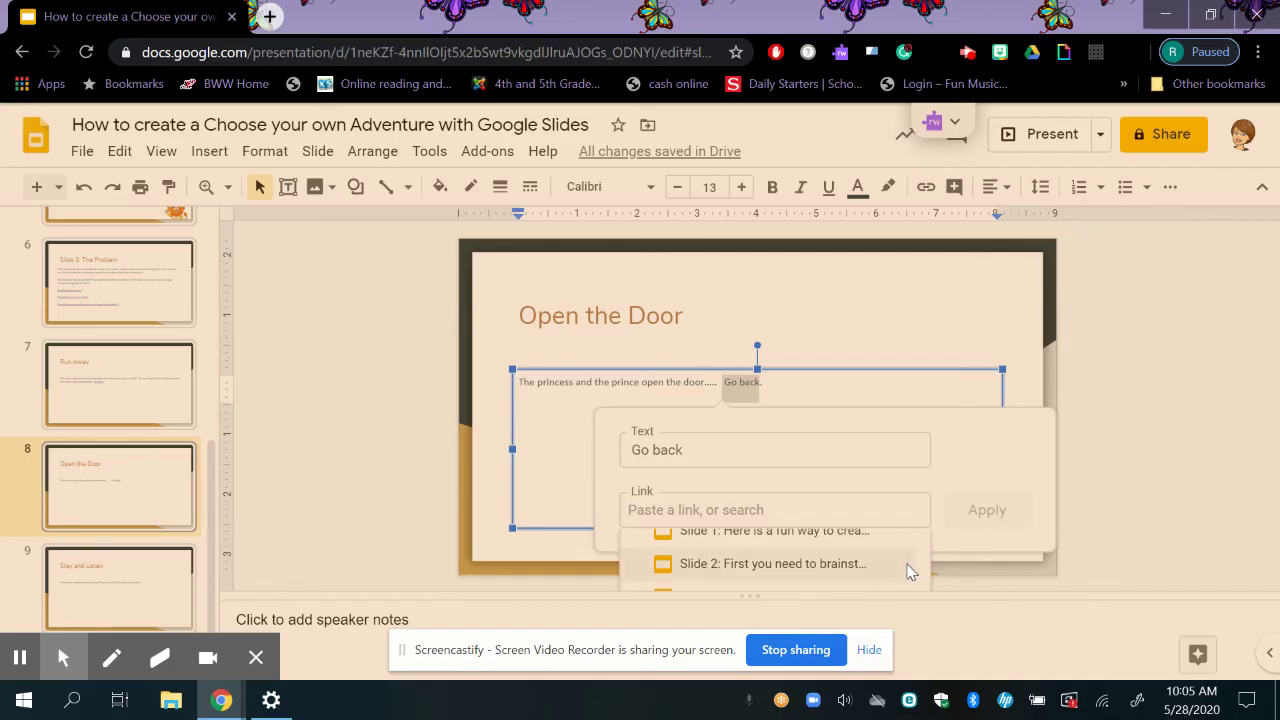
scroll(910, 571, down, 3)
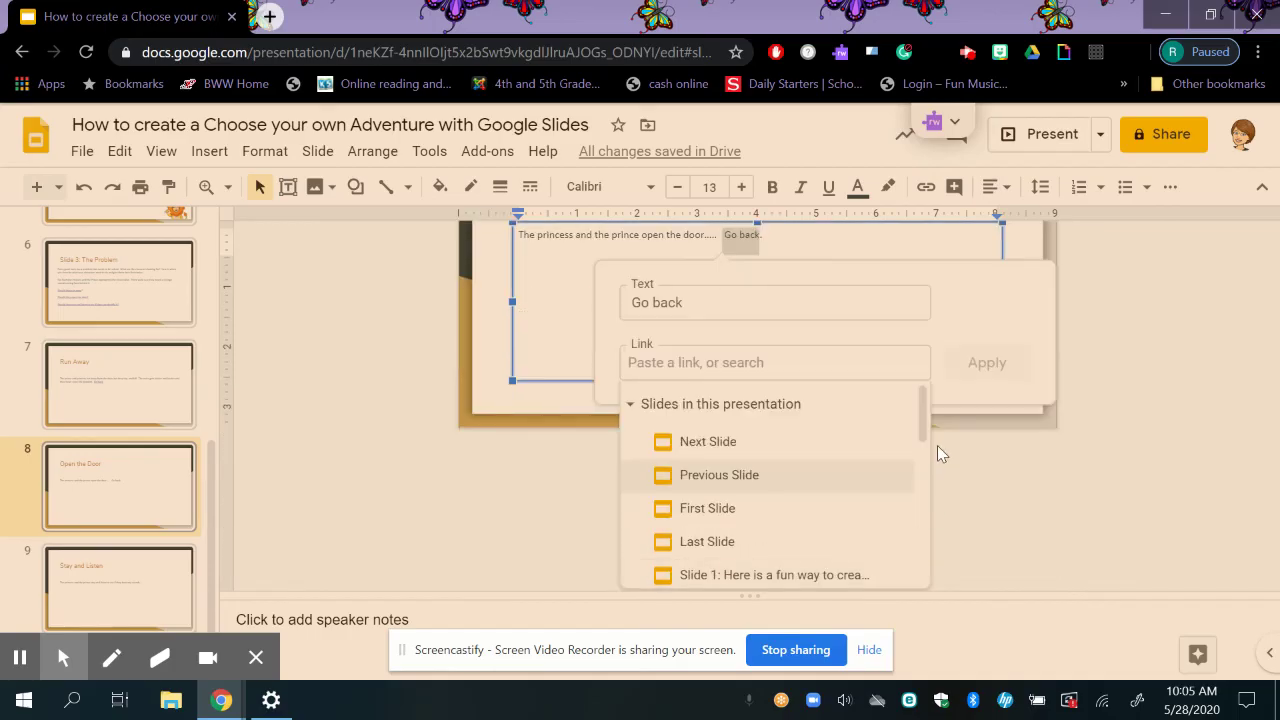
drag(921, 428, 915, 505)
click(874, 495)
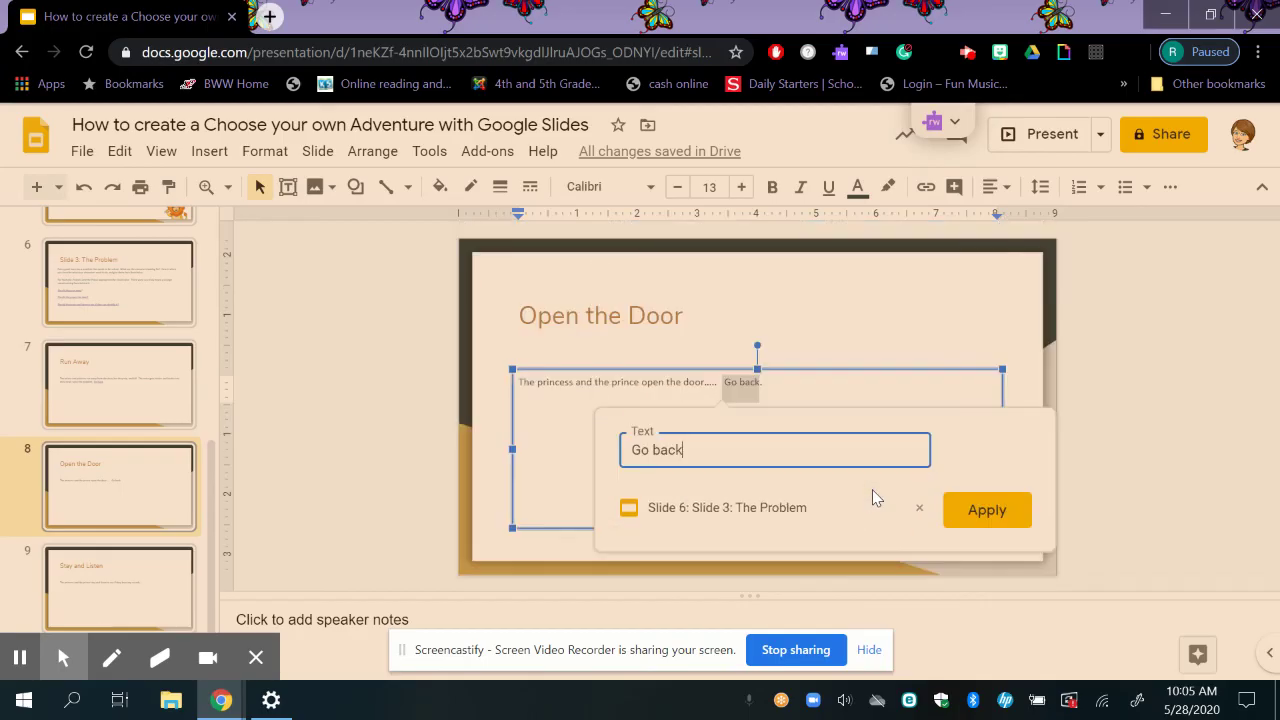
click(998, 515)
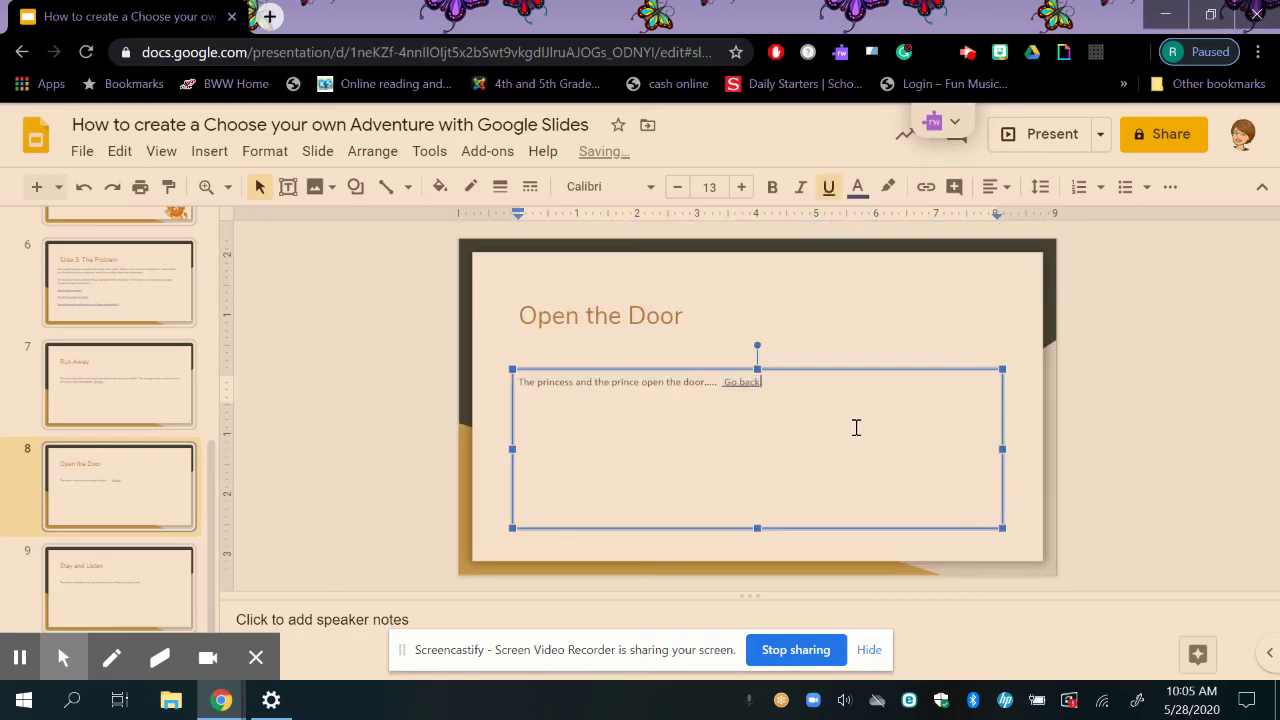
Present from the problem slide, test all three choice links and the "Go back" links on Run Away and Open the Door, and end the presentation
click(118, 609)
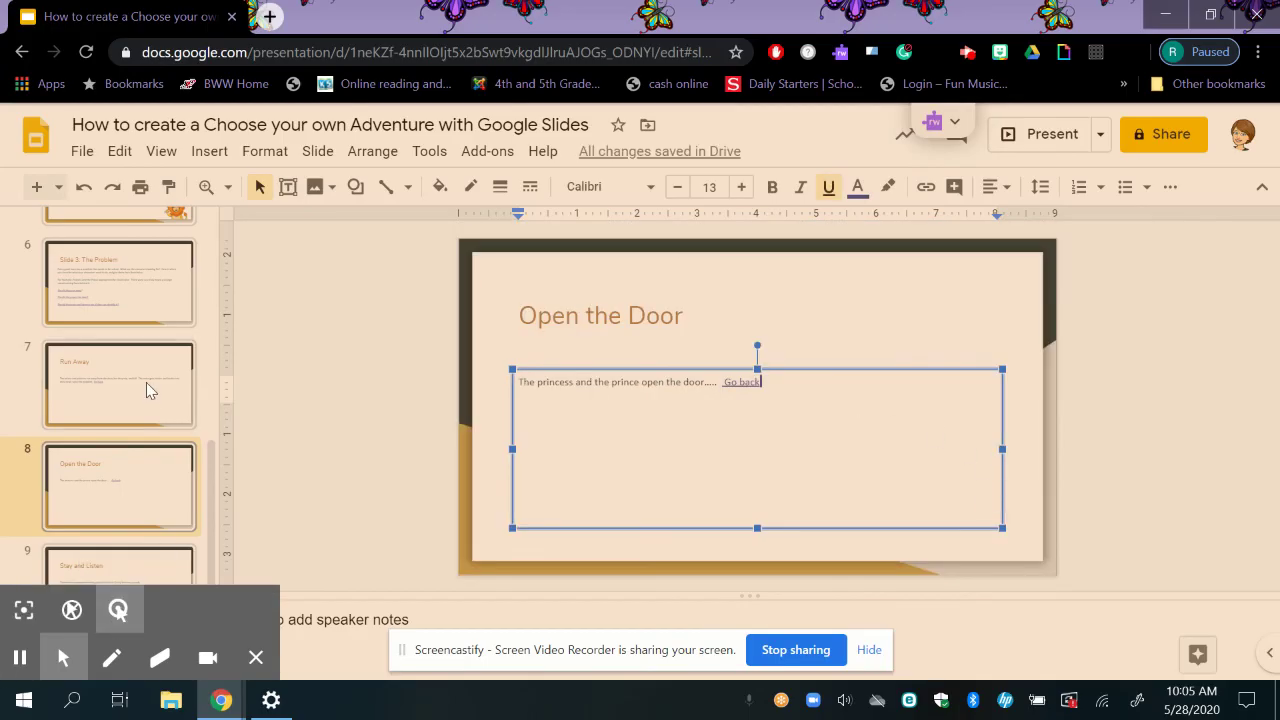
click(140, 300)
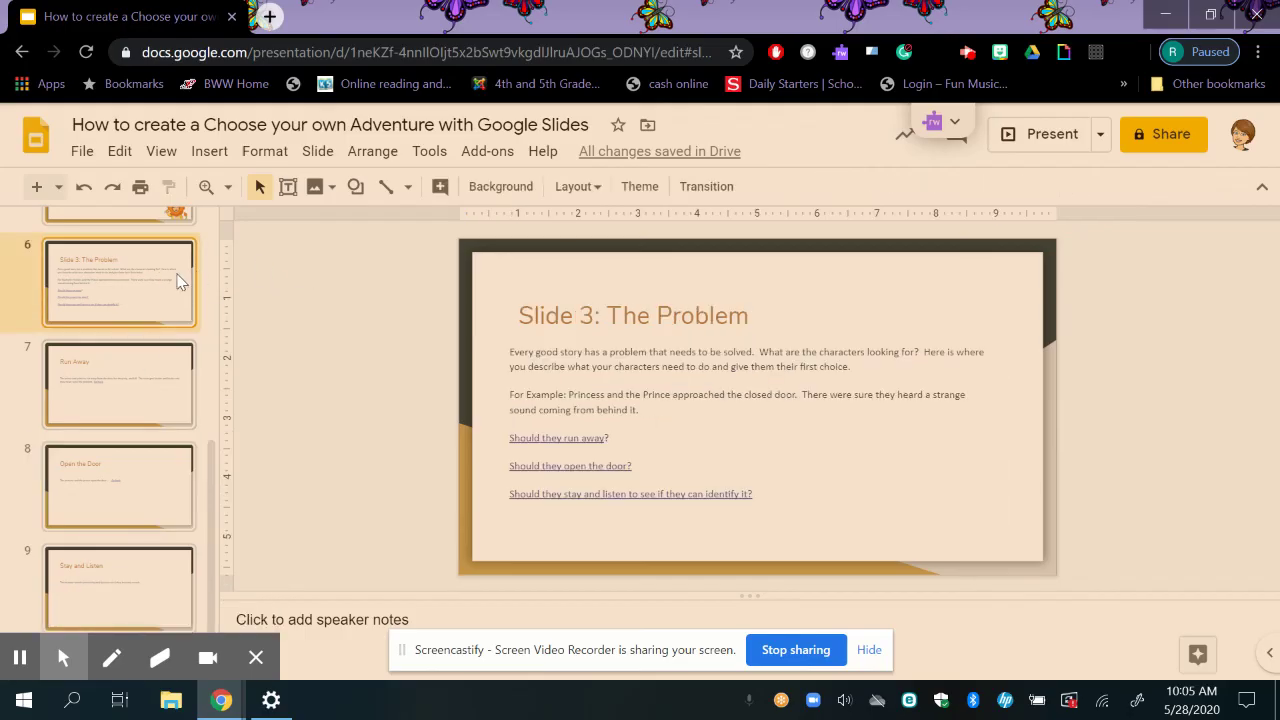
click(1025, 143)
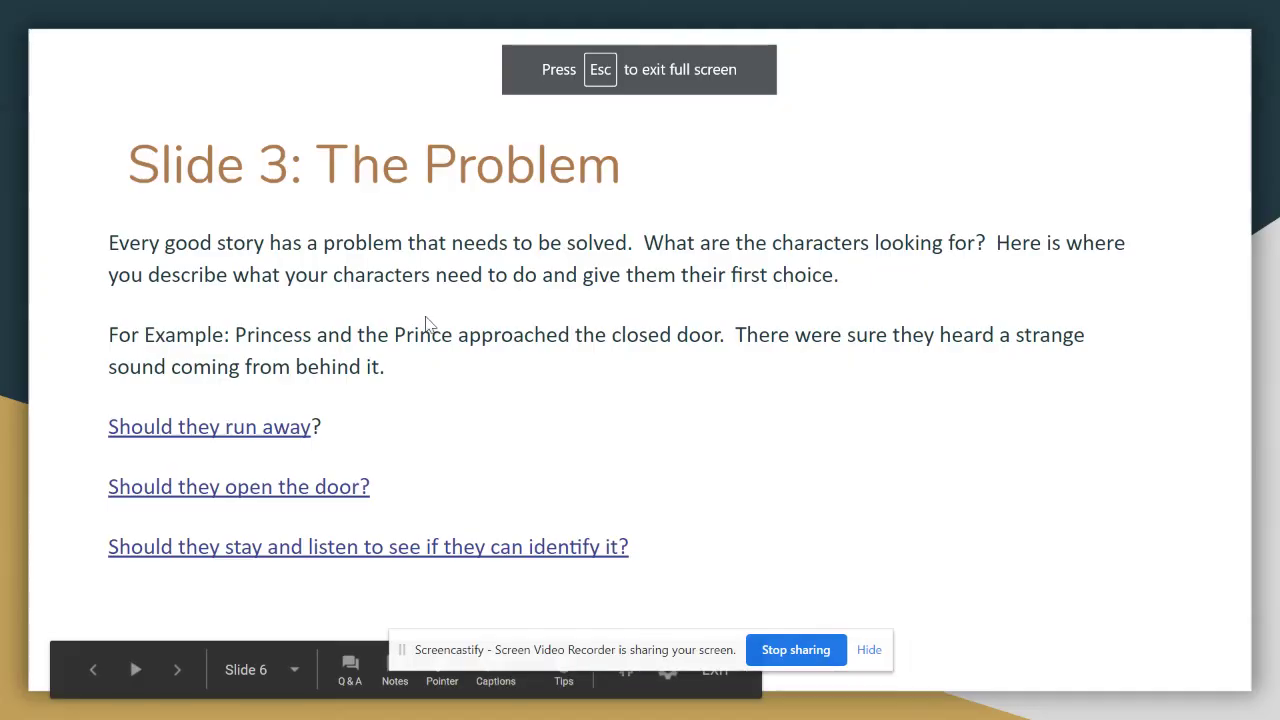
click(273, 428)
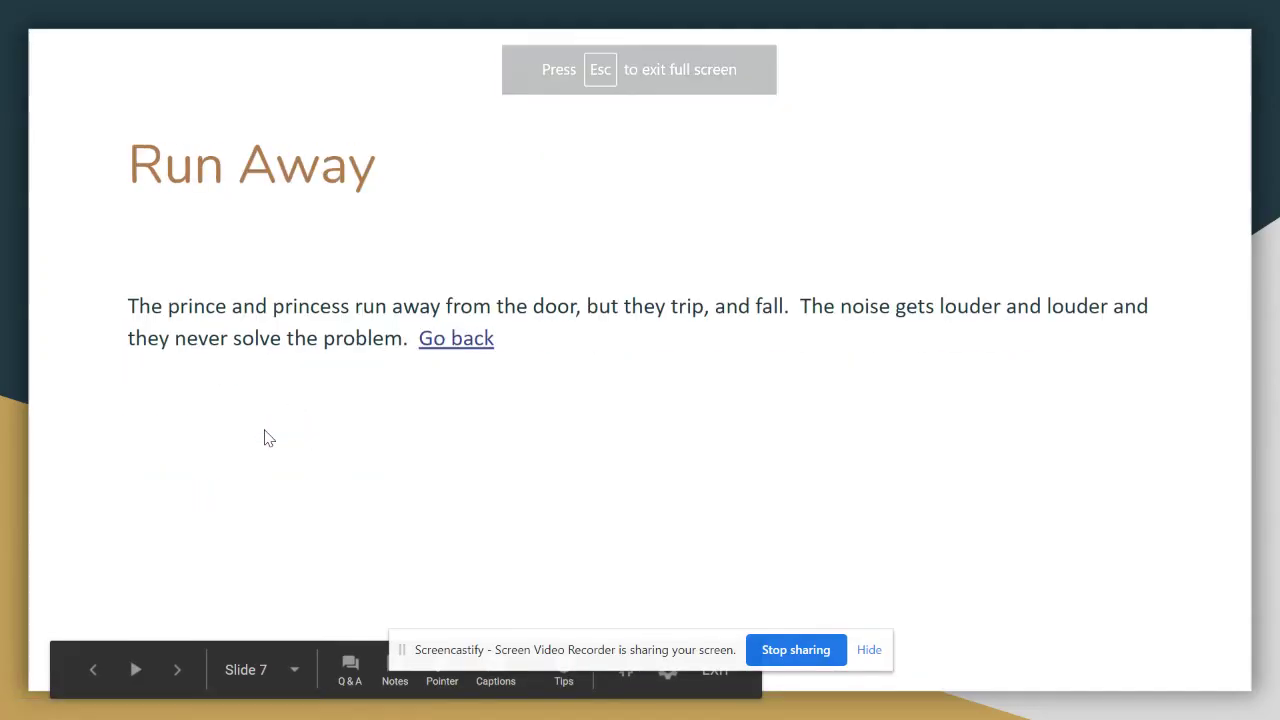
click(447, 342)
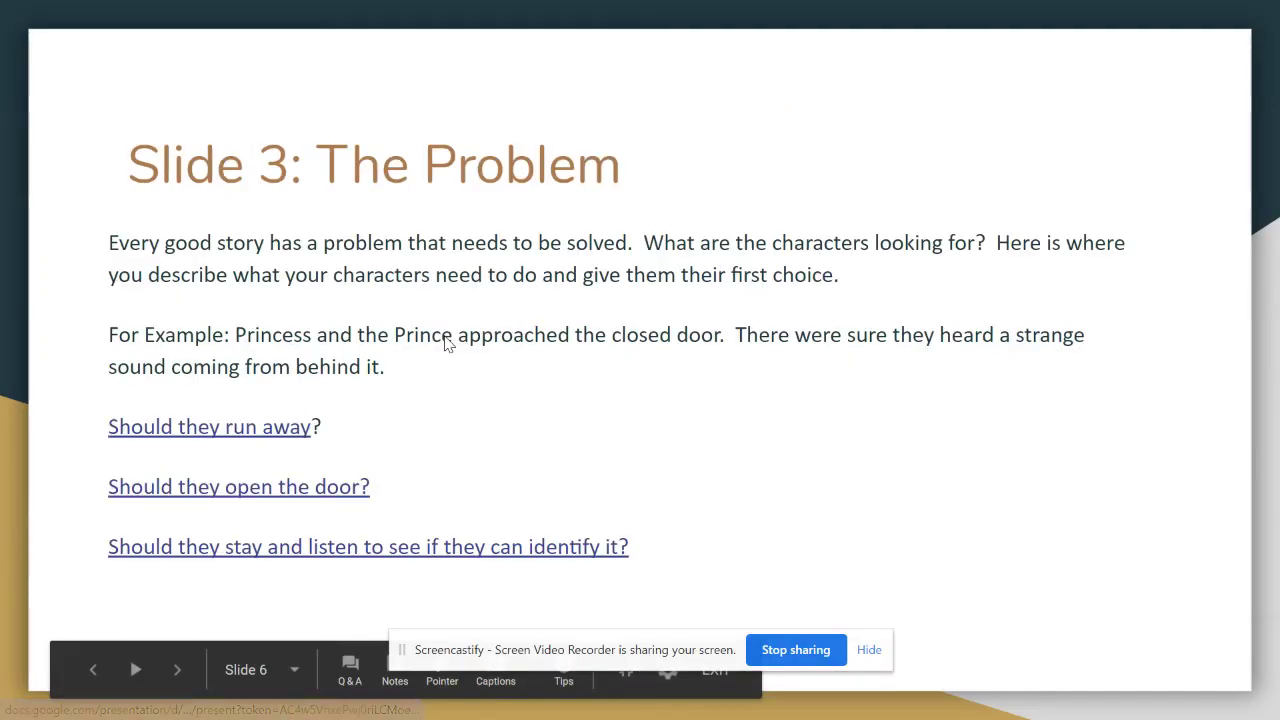
click(255, 488)
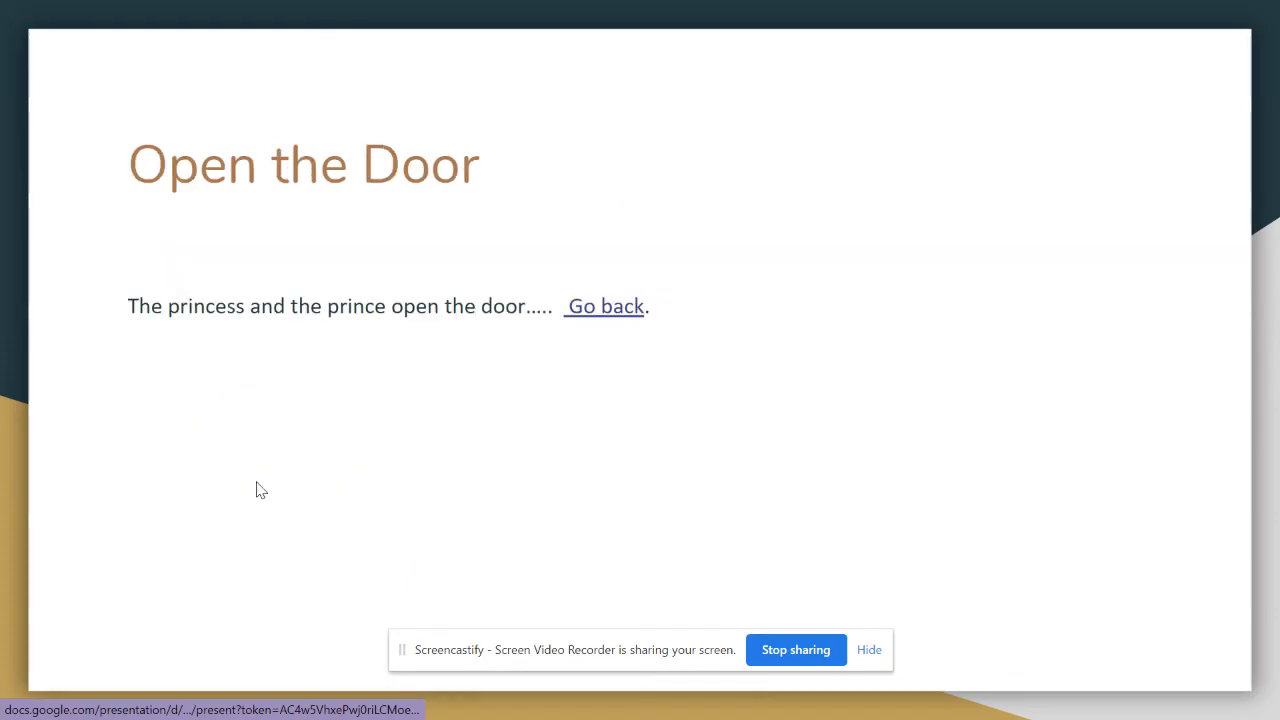
click(615, 307)
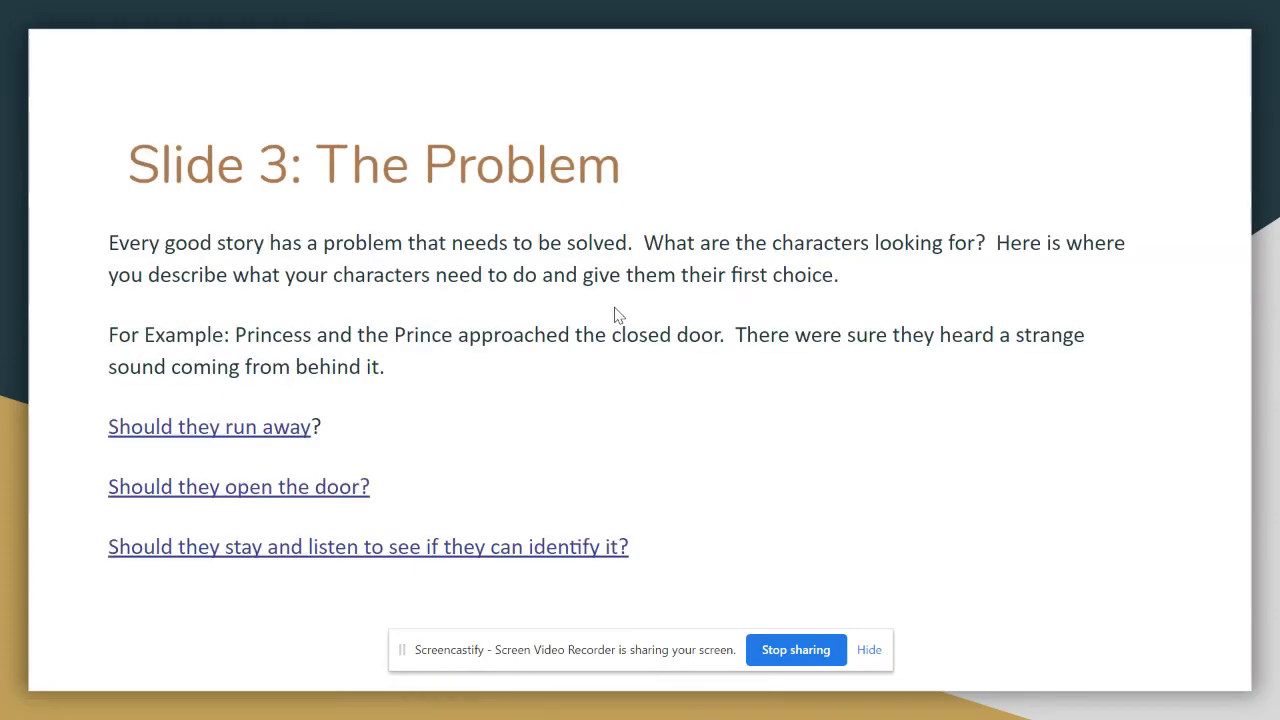
click(345, 546)
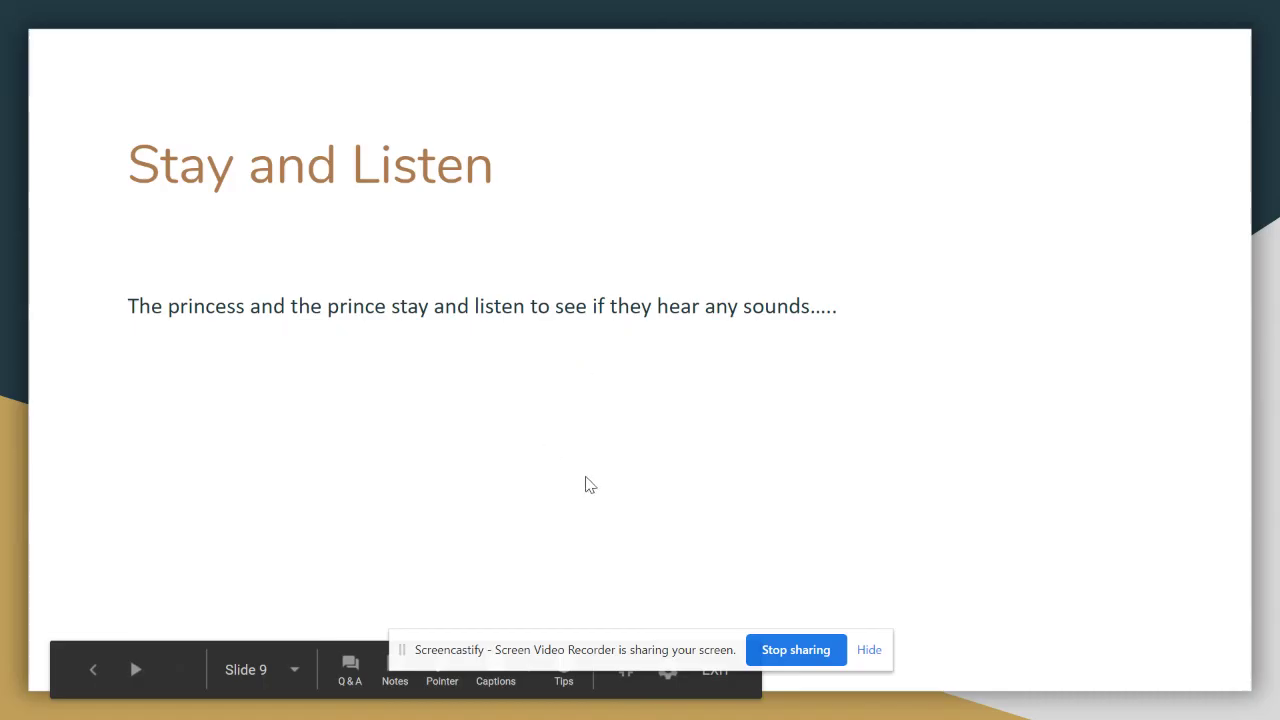
key(Escape)
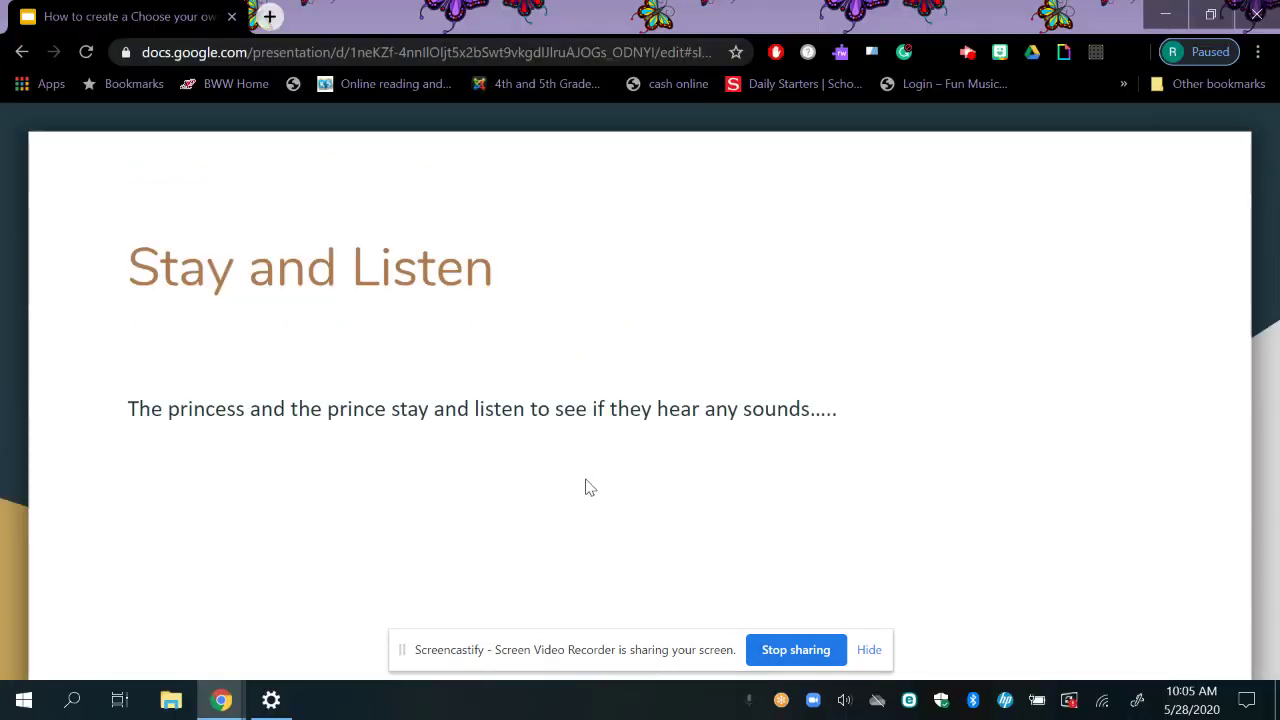